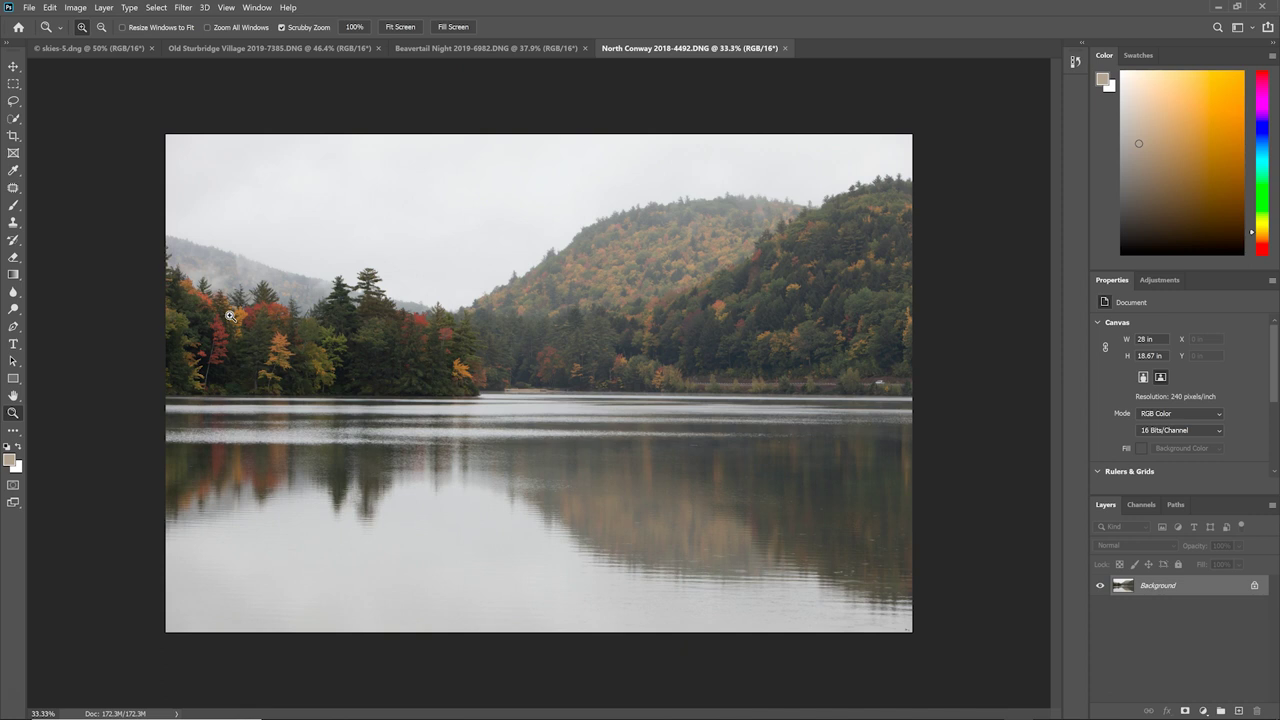
# Open the autumn lake photo in Luminar 4 via Filter > Skylum Software > Luminar 4.
pyautogui.click(557, 345)
pyautogui.click(177, 7)
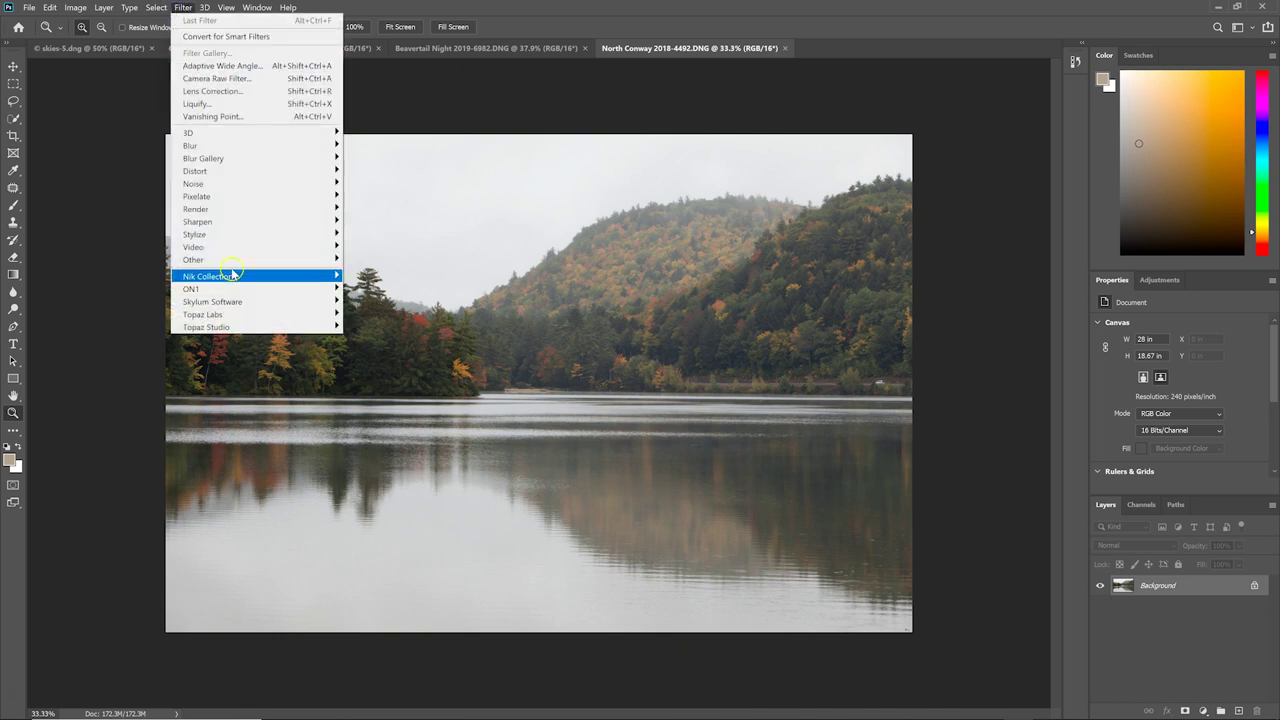
pyautogui.moveTo(258, 304)
pyautogui.click(374, 300)
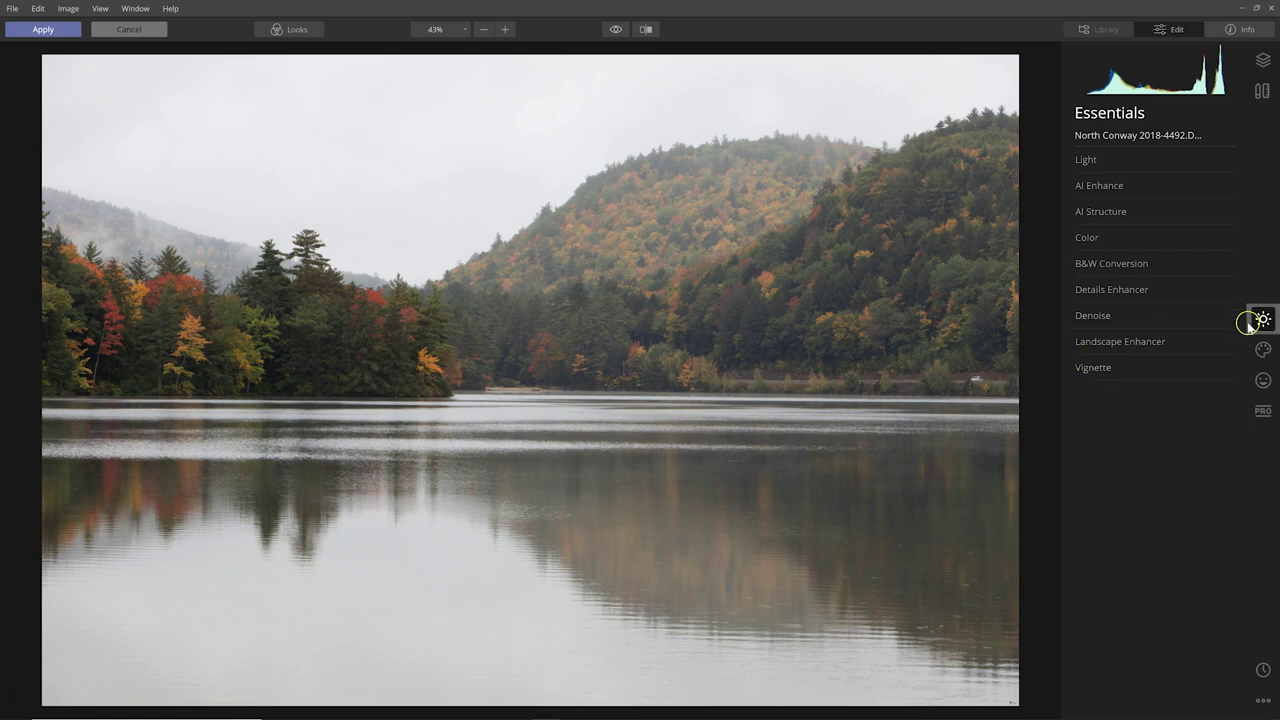
# Replace the overcast lake sky with Blue Sky 1 using Creative > AI Sky Replacement.
pyautogui.click(1261, 348)
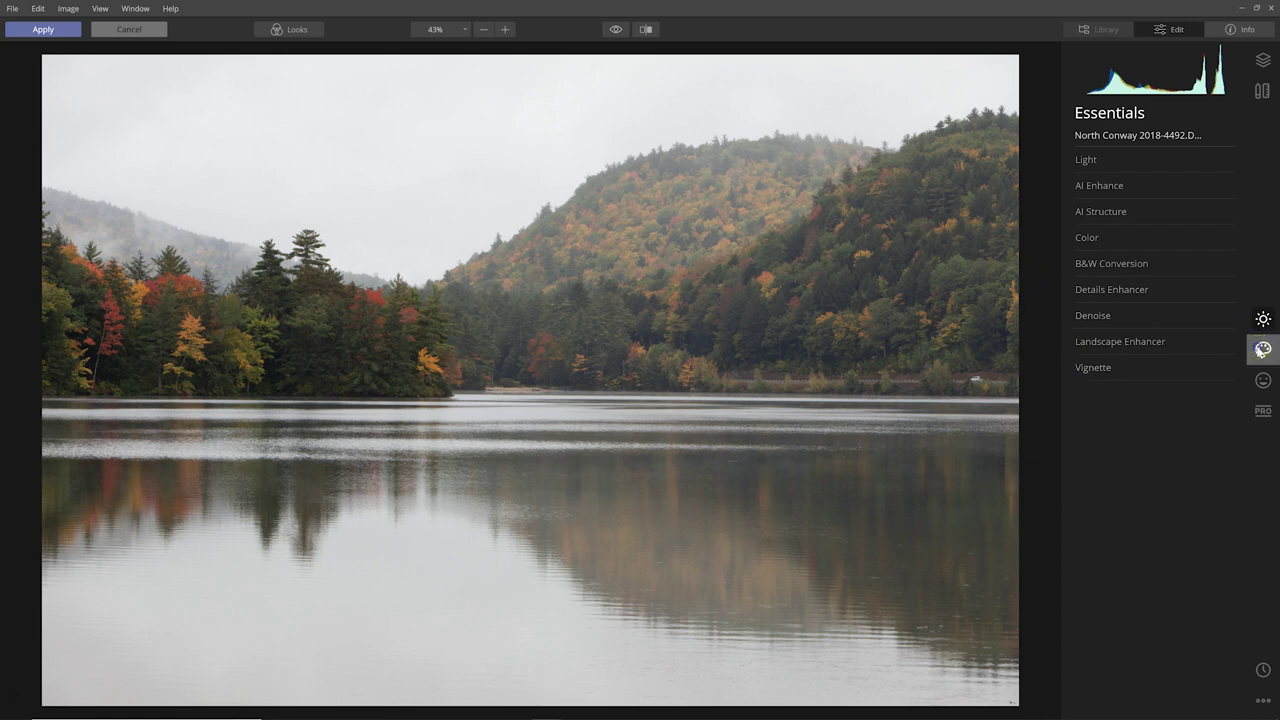
pyautogui.click(1130, 162)
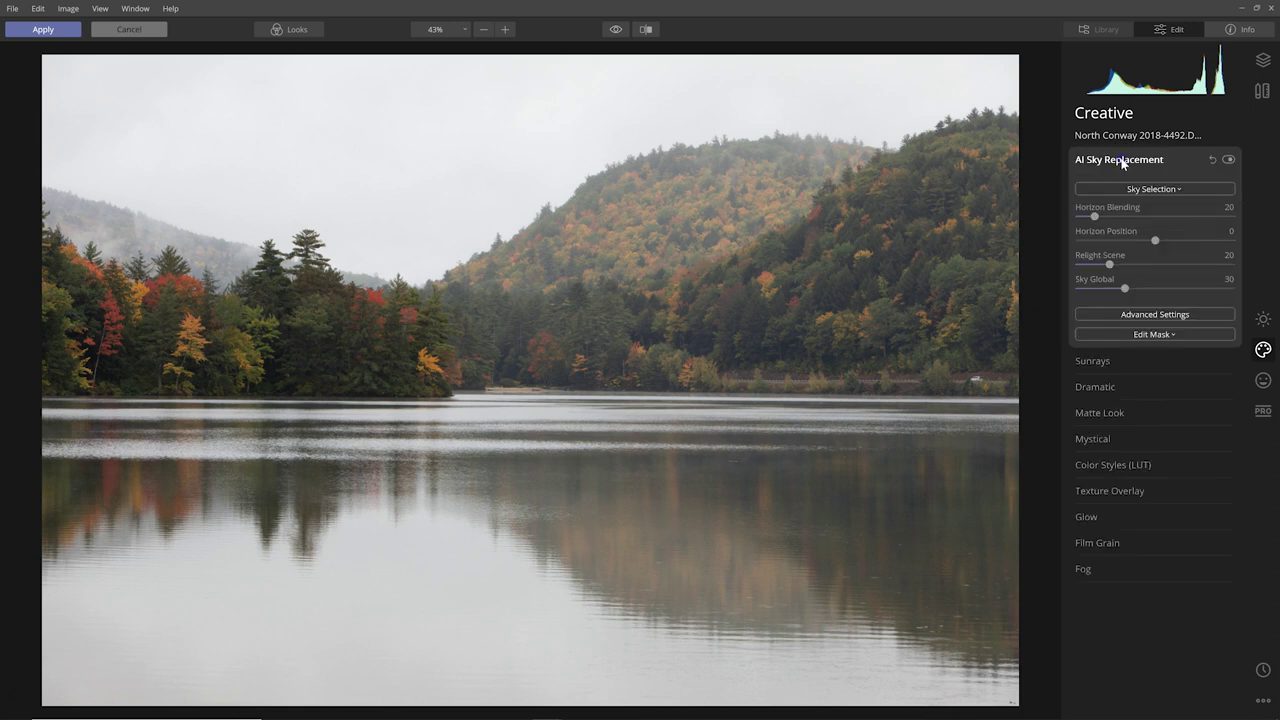
pyautogui.click(1134, 190)
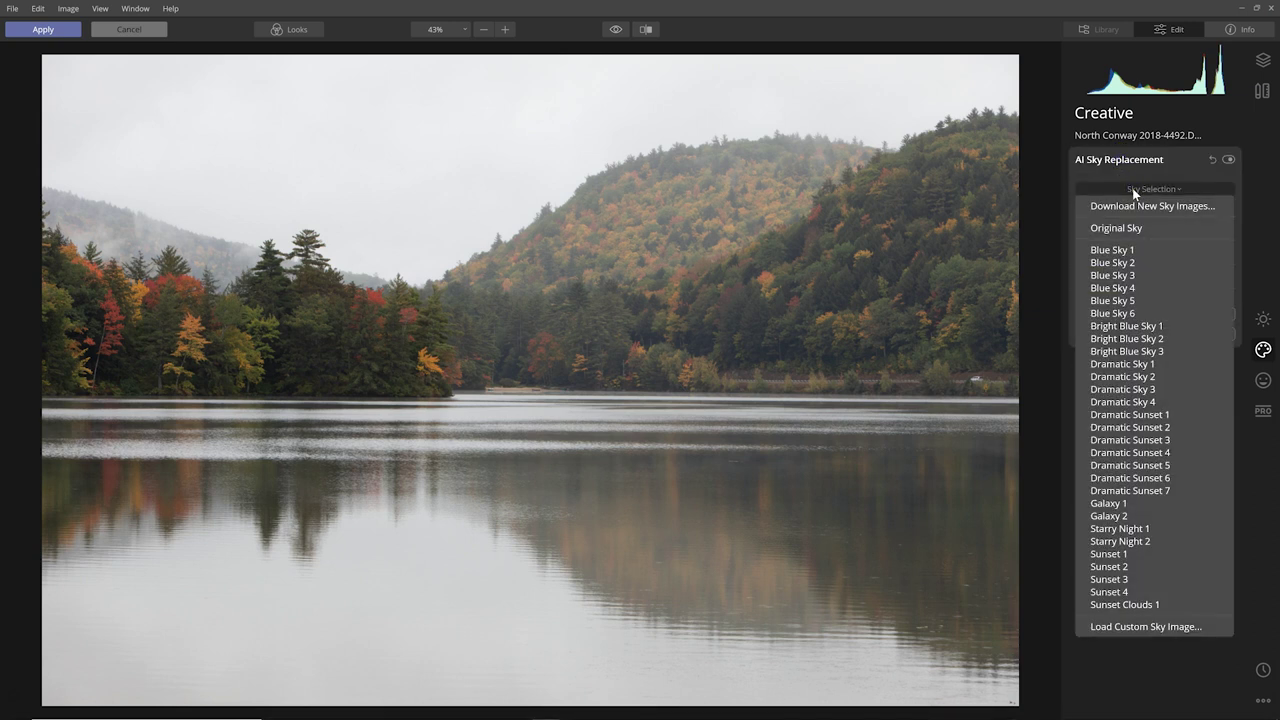
pyautogui.click(1122, 250)
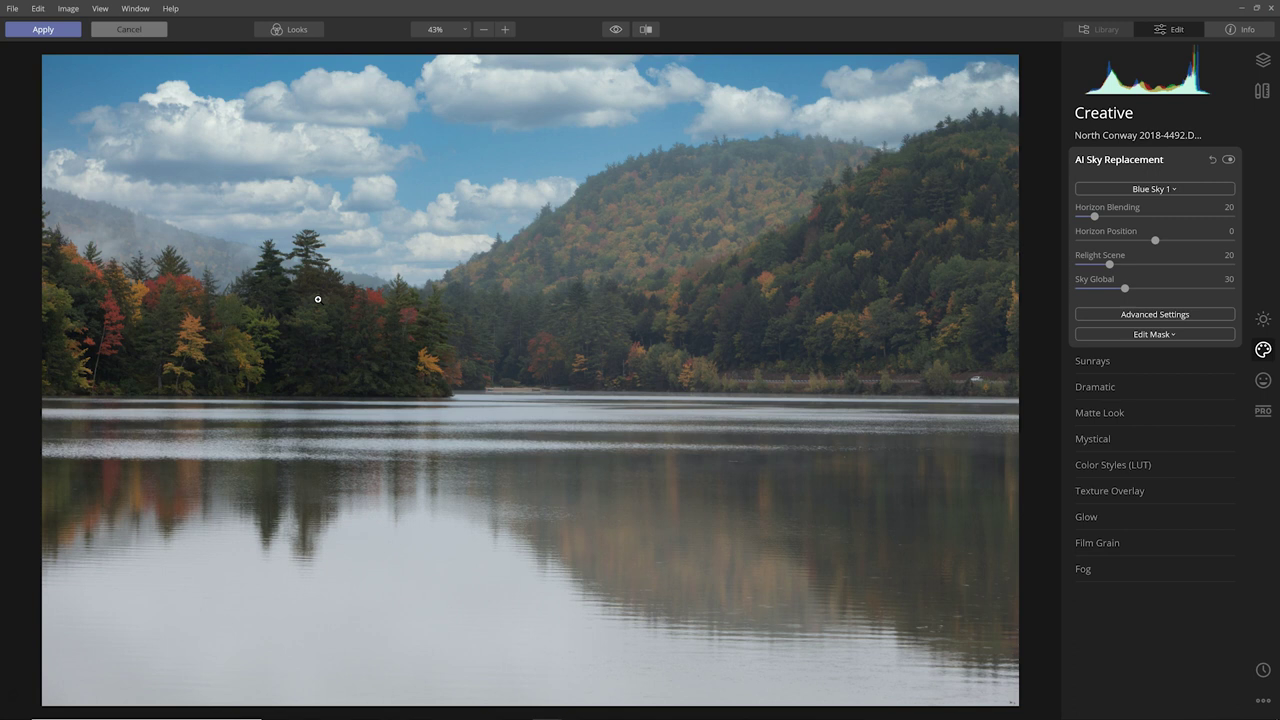
pyautogui.click(531, 237)
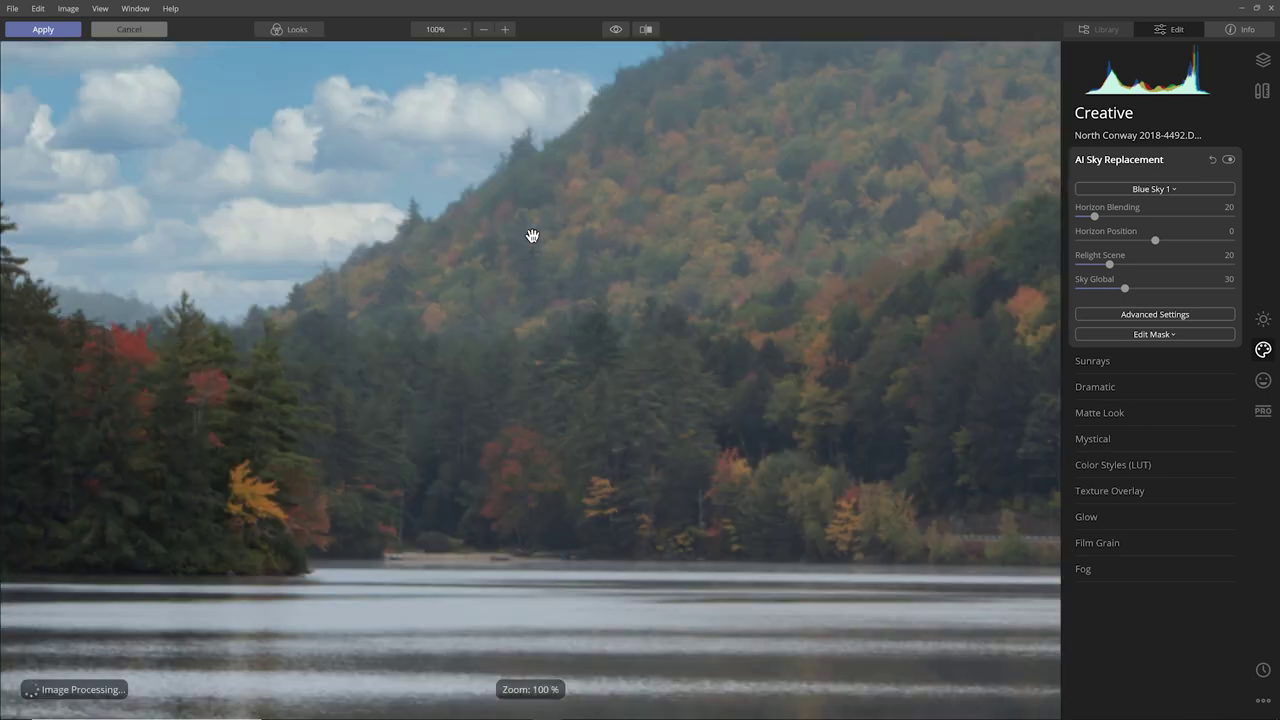
pyautogui.moveTo(539, 215); pyautogui.dragTo(407, 392)
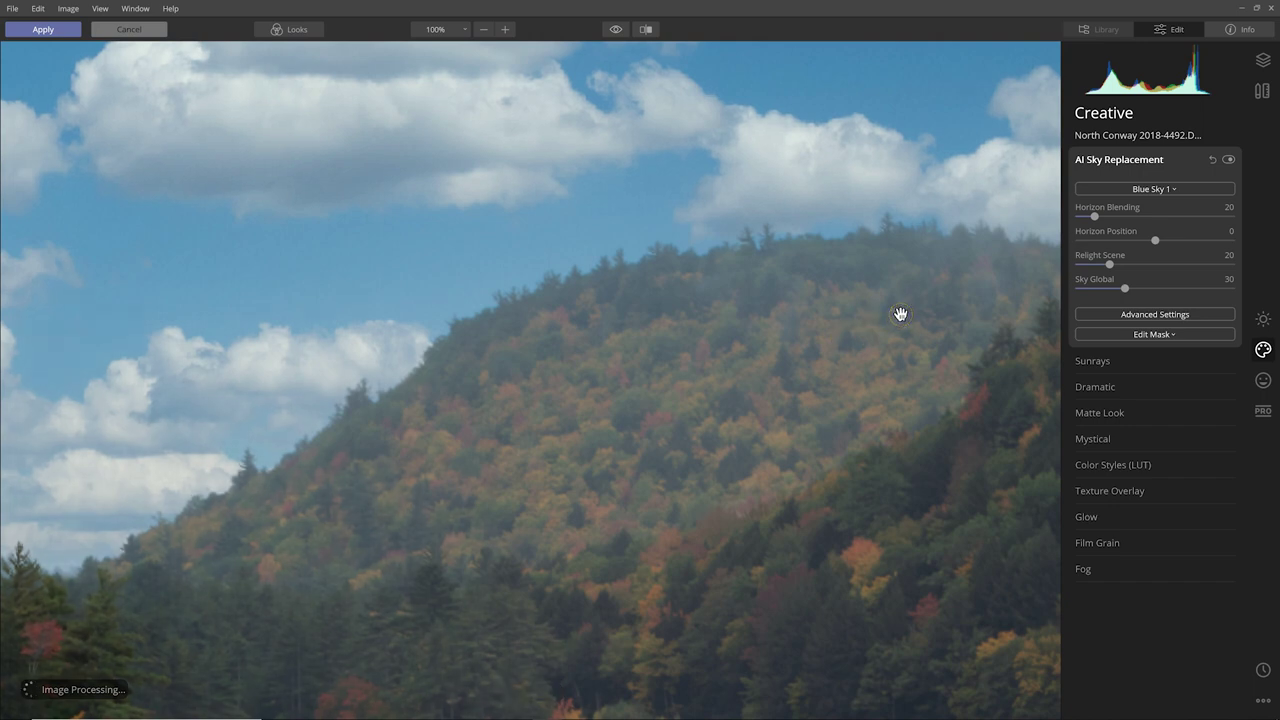
pyautogui.click(465, 277)
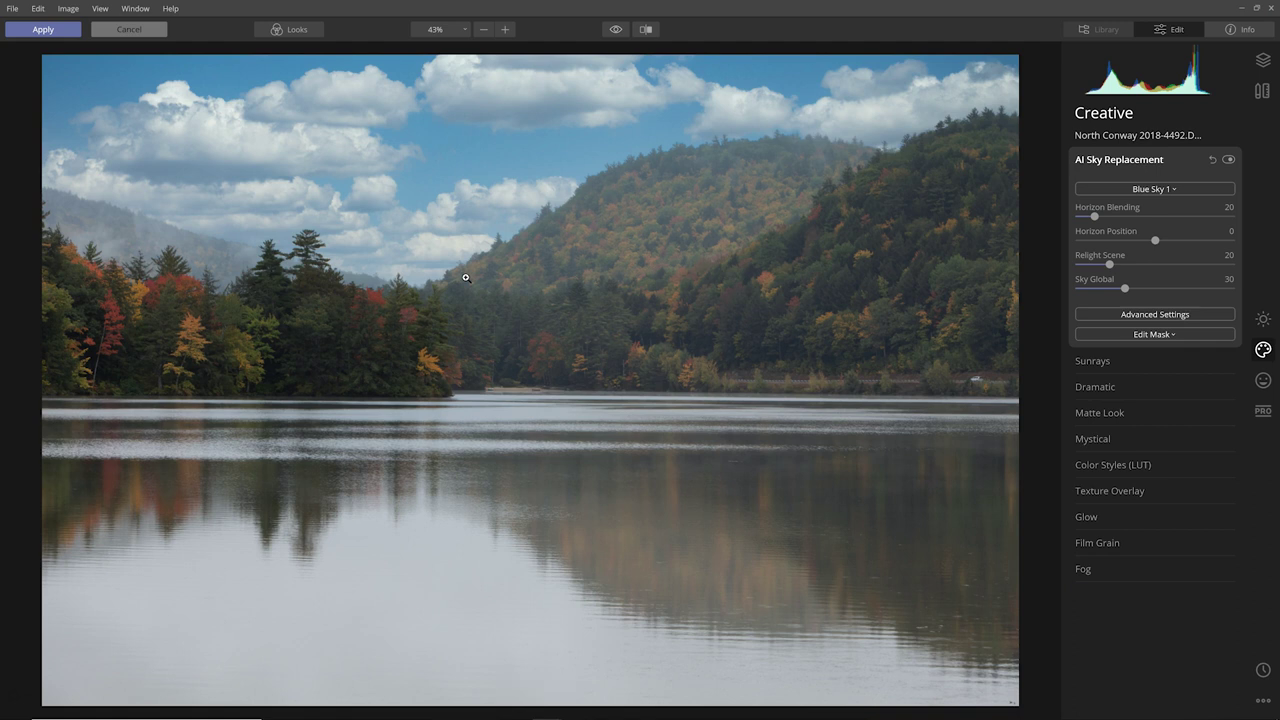
pyautogui.click(547, 299)
pyautogui.click(1160, 316)
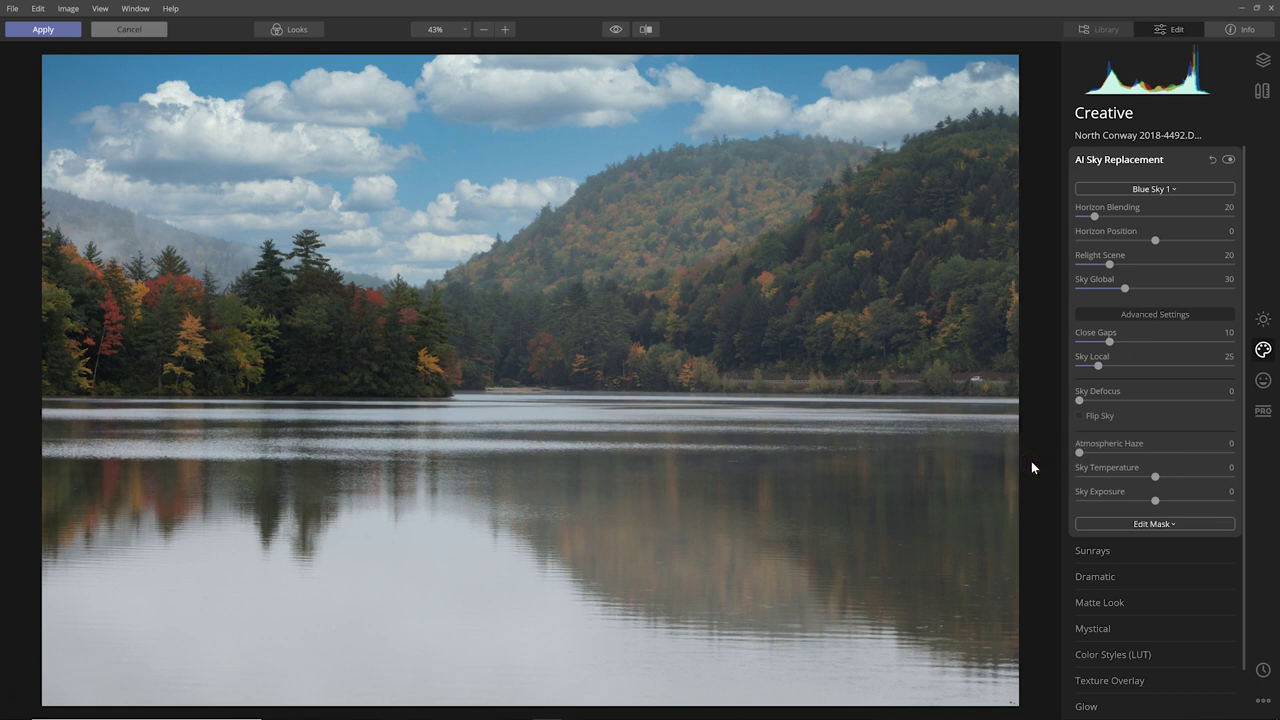
# Push the replacement sky's Atmospheric Haze up high, then settle it at 80.
pyautogui.click(1014, 459)
pyautogui.moveTo(1079, 452); pyautogui.dragTo(1220, 455)
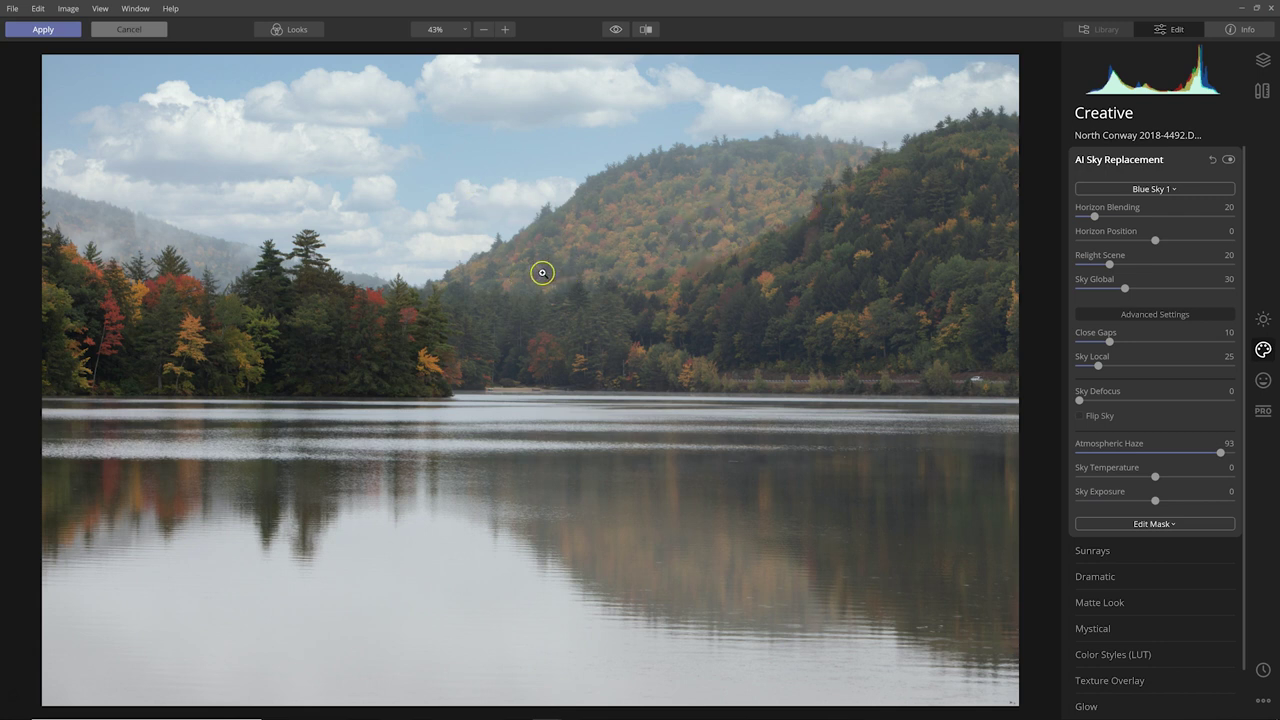
pyautogui.click(1219, 455)
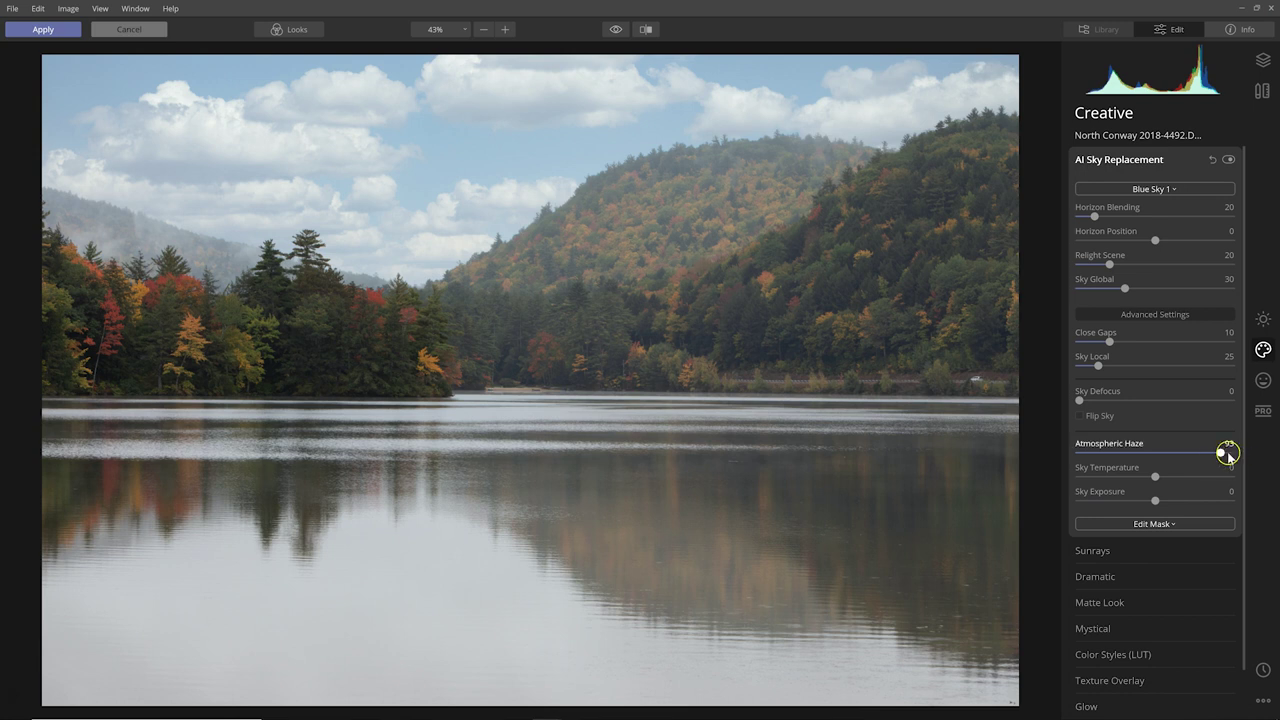
pyautogui.moveTo(1220, 456)
pyautogui.mouseDown()
pyautogui.moveTo(1182, 460)
pyautogui.moveTo(1197, 457)
pyautogui.mouseUp()
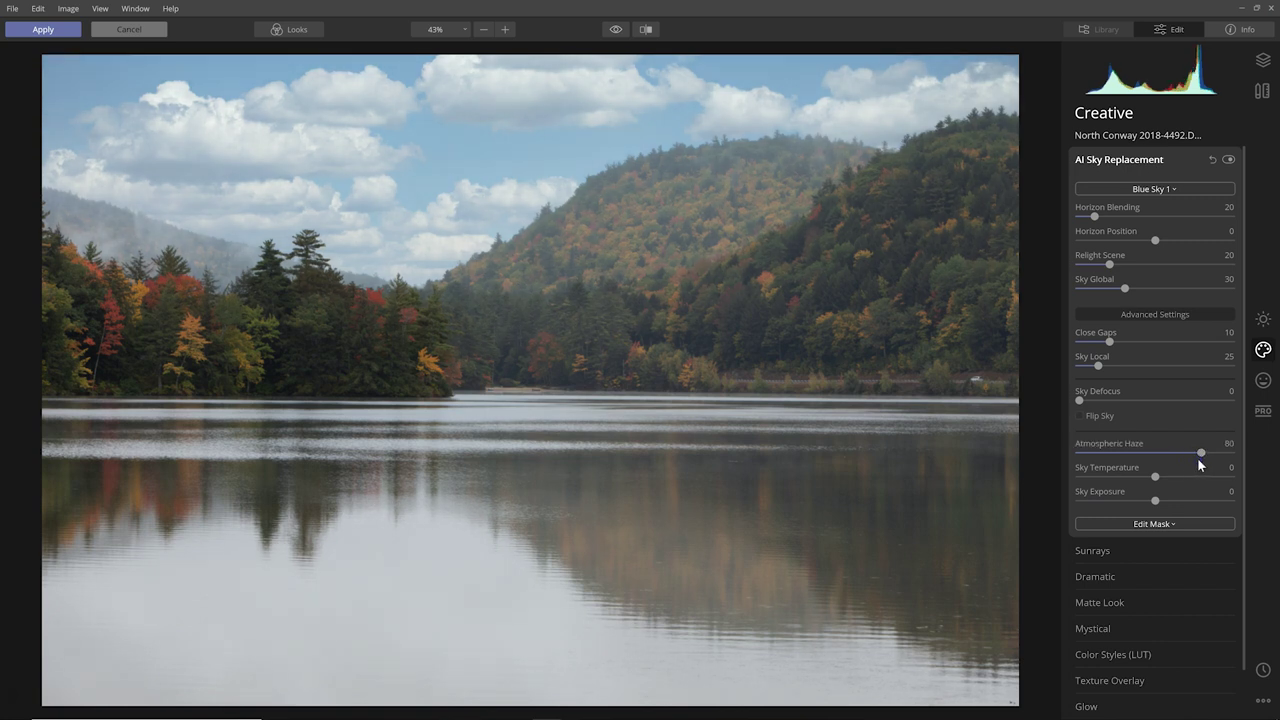
# Toggle AI Sky Replacement off and back on to compare with the original sky.
pyautogui.click(1229, 160)
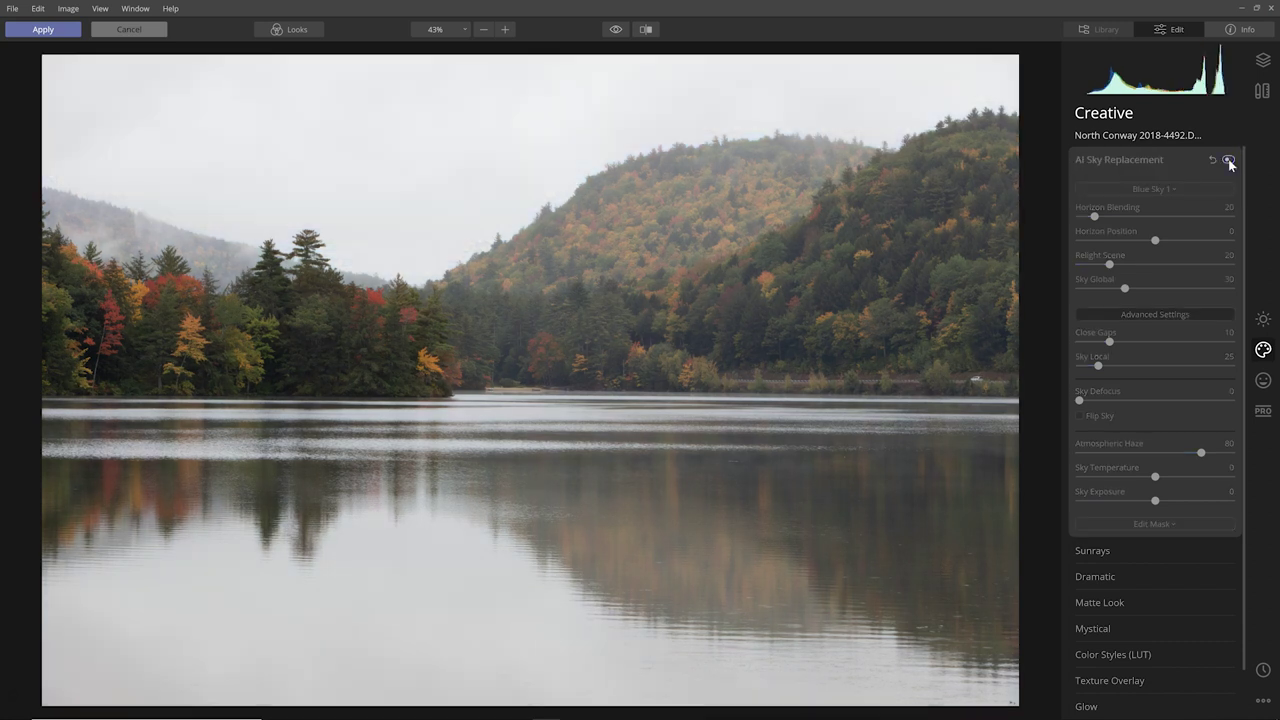
pyautogui.click(1229, 160)
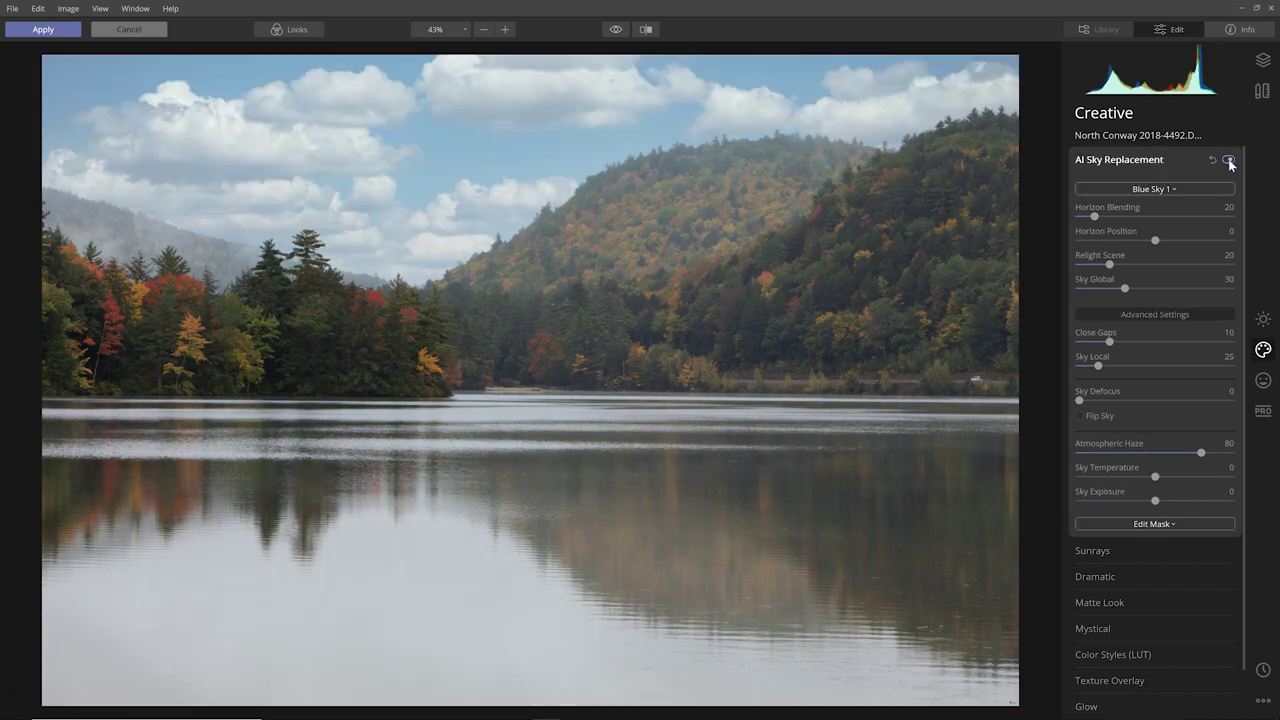
pyautogui.click(1080, 259)
pyautogui.click(1133, 452)
# Set the replacement sky's temperature to 9 and its exposure to 4.
pyautogui.click(1156, 501)
pyautogui.click(1156, 501)
pyautogui.click(1155, 477)
pyautogui.moveTo(1179, 478)
pyautogui.mouseDown()
pyautogui.moveTo(1122, 481)
pyautogui.moveTo(1171, 484)
pyautogui.mouseUp()
pyautogui.moveTo(1125, 482); pyautogui.dragTo(1161, 483)
pyautogui.click(1155, 500)
pyautogui.moveTo(1158, 504)
pyautogui.mouseDown()
pyautogui.moveTo(1181, 501)
pyautogui.moveTo(1105, 505)
pyautogui.moveTo(1160, 507)
pyautogui.mouseUp()
# Apply the lake sky edits to Photoshop, then show the Canvas tools for the lighthouse photo.
pyautogui.click(45, 30)
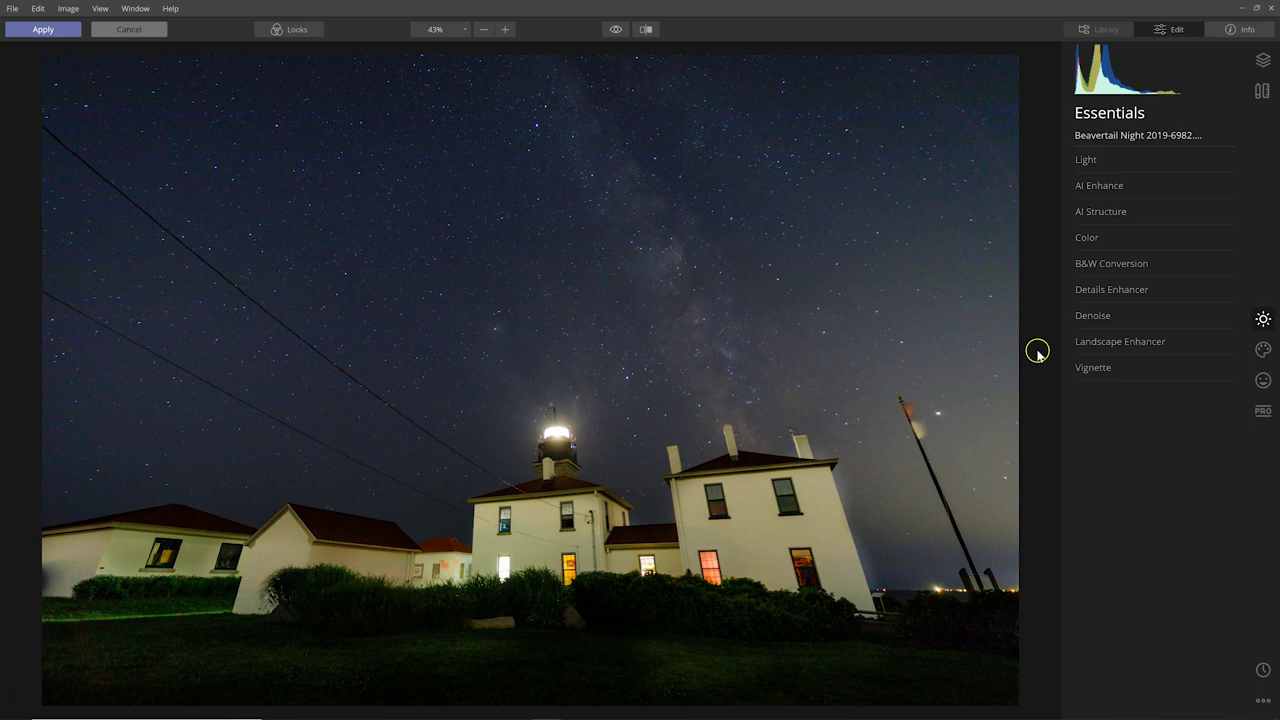
pyautogui.click(1262, 92)
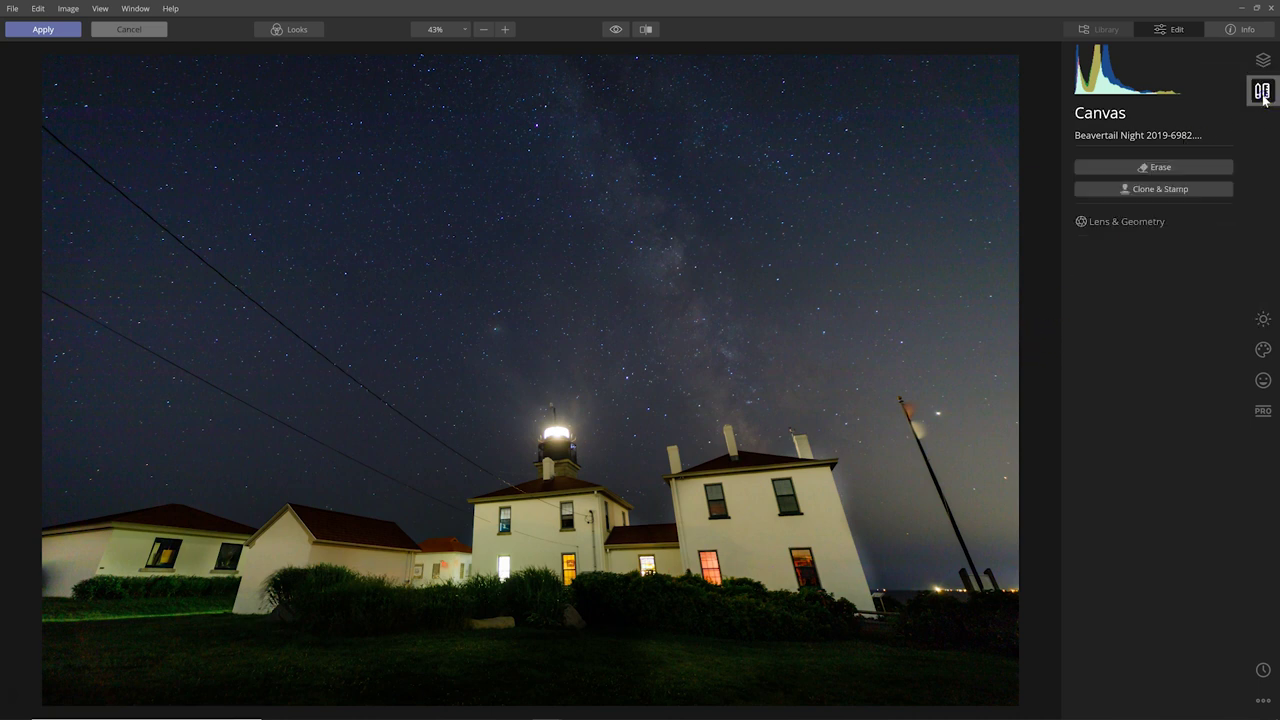
# Start the Erase tool and zoom to 100% on the overhead wires in the sky.
pyautogui.click(1160, 168)
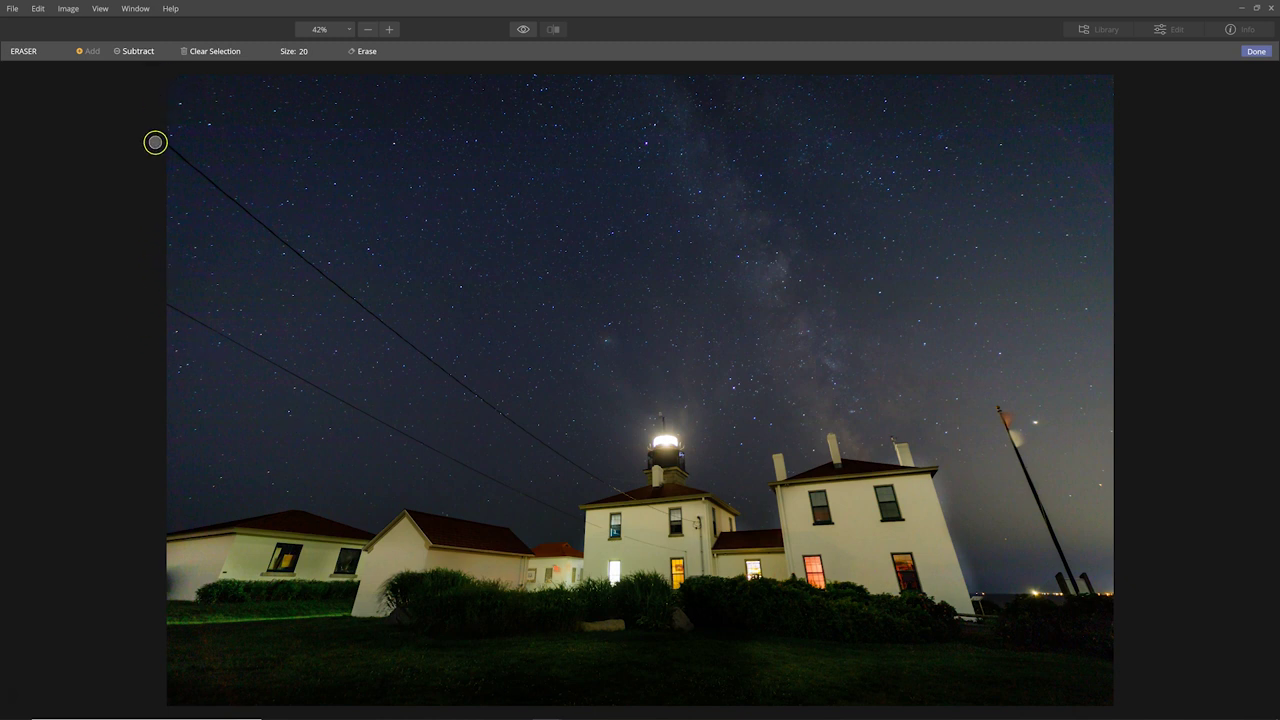
pyautogui.hotkey('ctrl', '-')
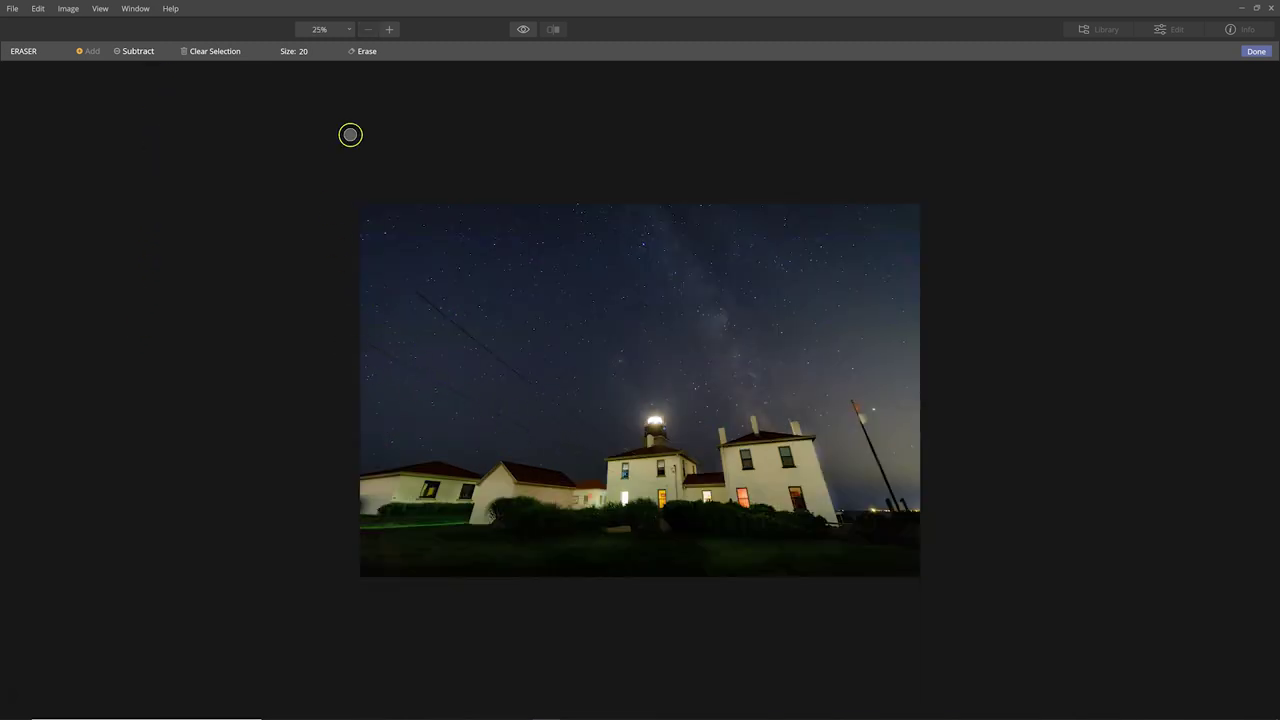
pyautogui.click(389, 29)
pyautogui.click(389, 29)
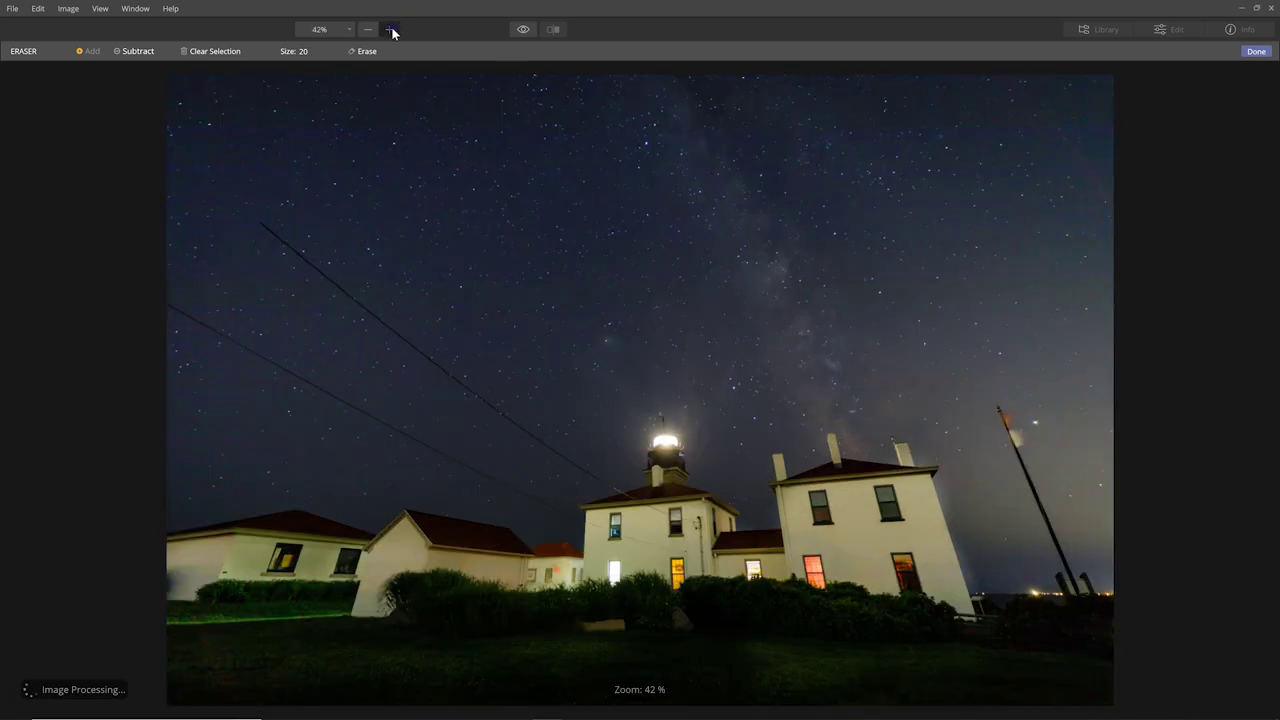
pyautogui.moveTo(164, 390)
pyautogui.mouseDown()
pyautogui.moveTo(654, 378)
pyautogui.moveTo(789, 451)
pyautogui.moveTo(801, 489)
pyautogui.mouseUp()
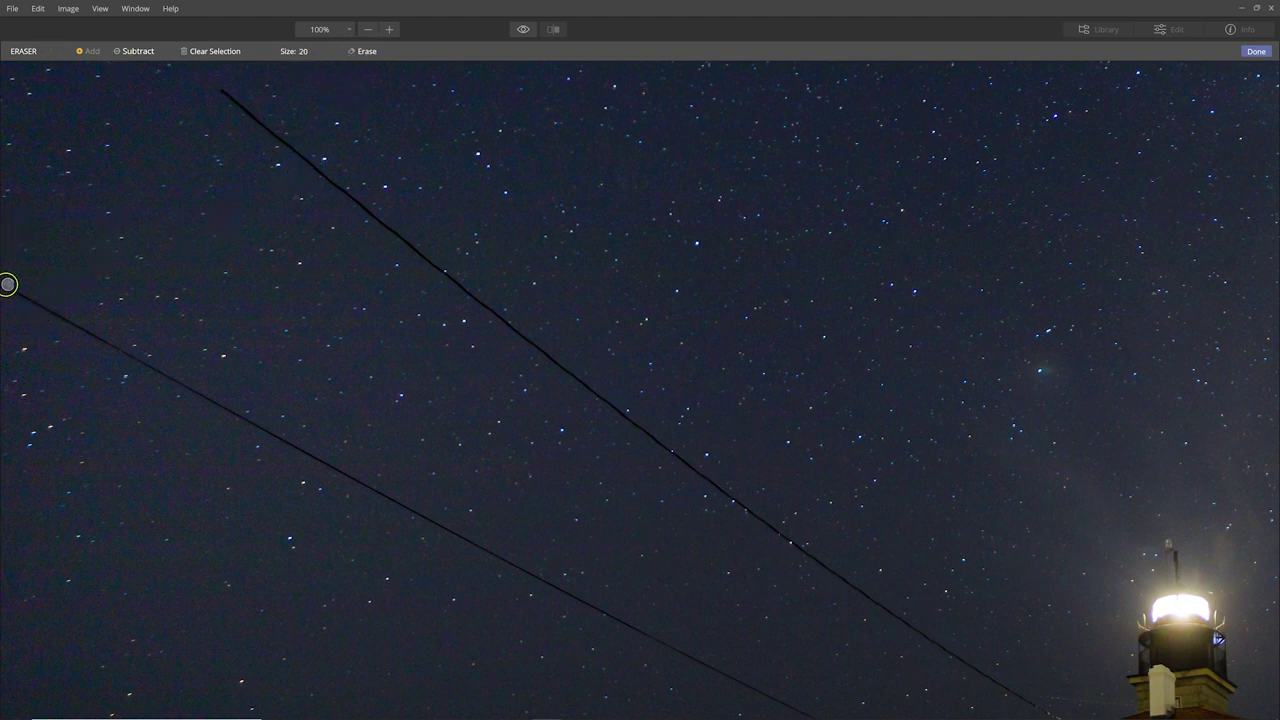
# Mask and erase stretches of the lower and upper power lines across the sky.
pyautogui.moveTo(8, 292); pyautogui.dragTo(155, 370)
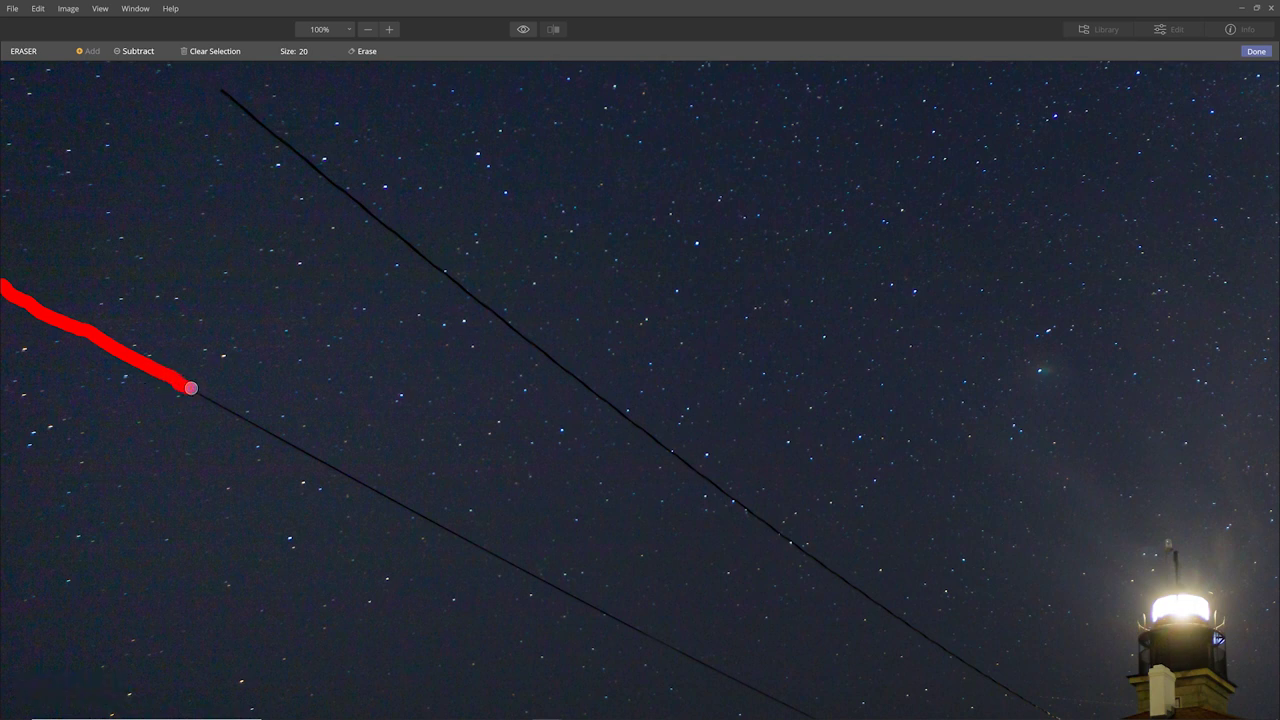
pyautogui.moveTo(201, 395); pyautogui.dragTo(214, 403)
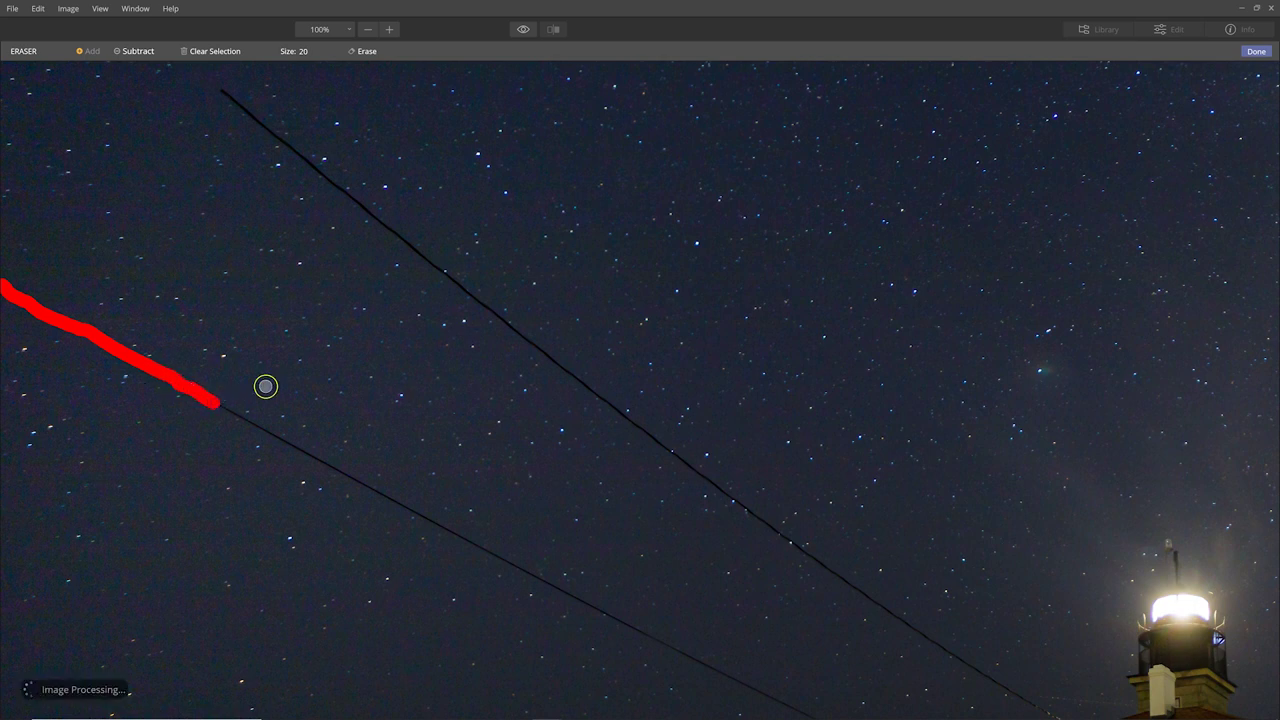
pyautogui.click(369, 51)
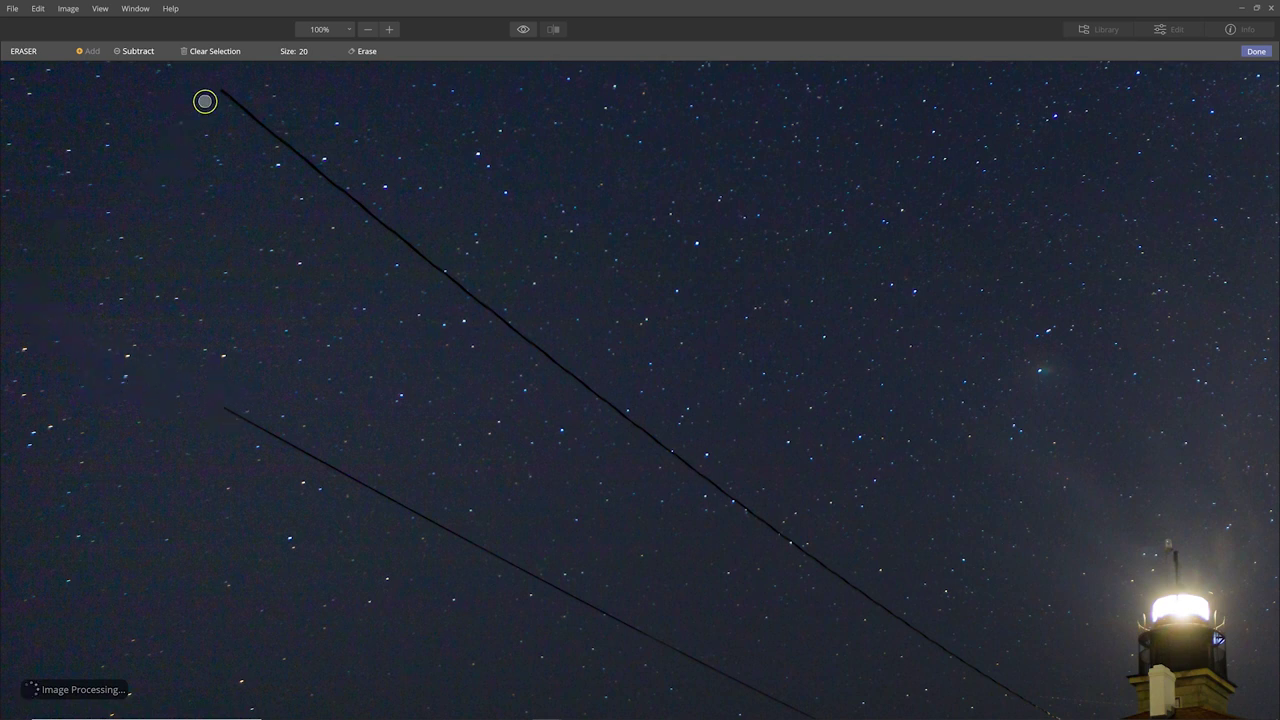
pyautogui.moveTo(220, 89); pyautogui.dragTo(311, 173)
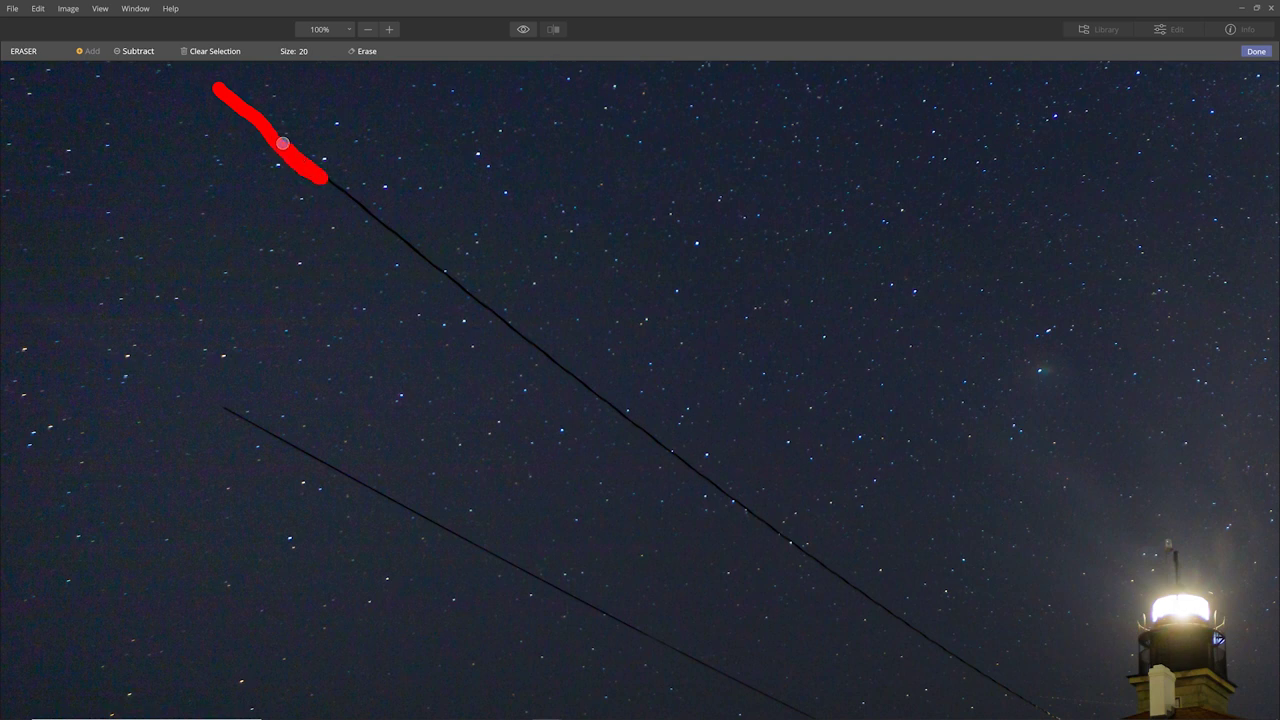
pyautogui.moveTo(272, 133); pyautogui.dragTo(472, 295)
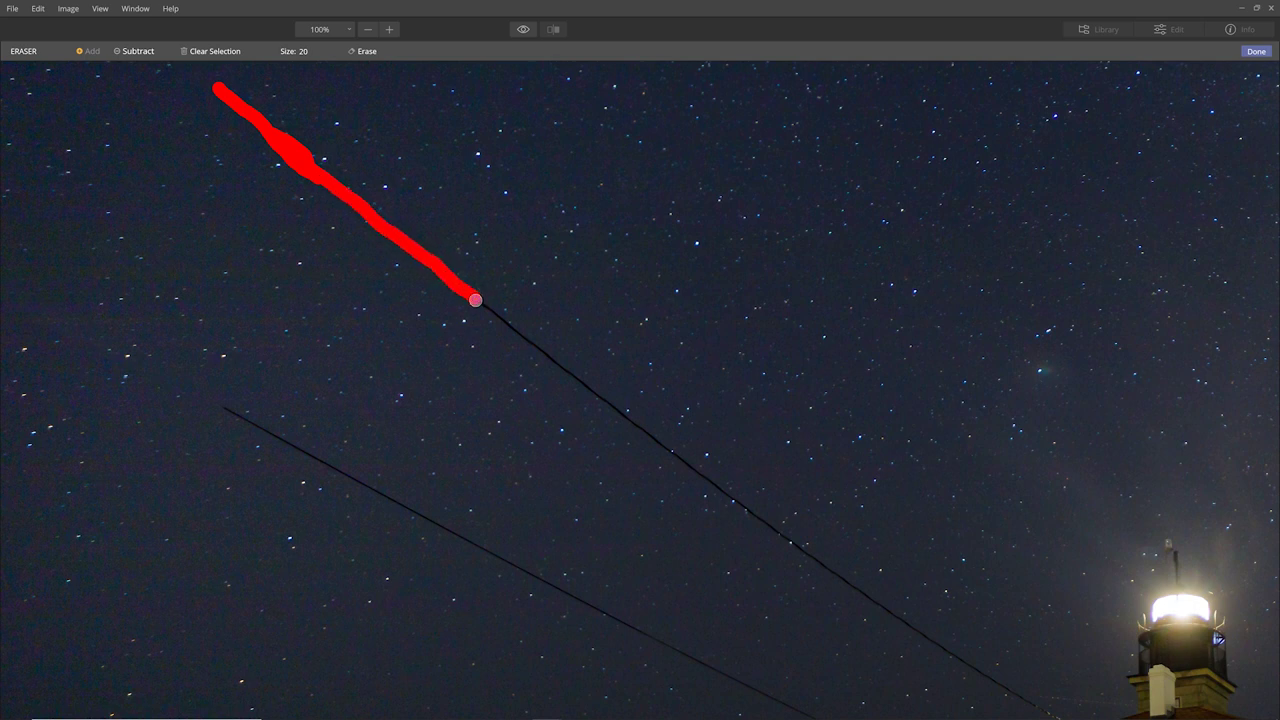
pyautogui.click(366, 52)
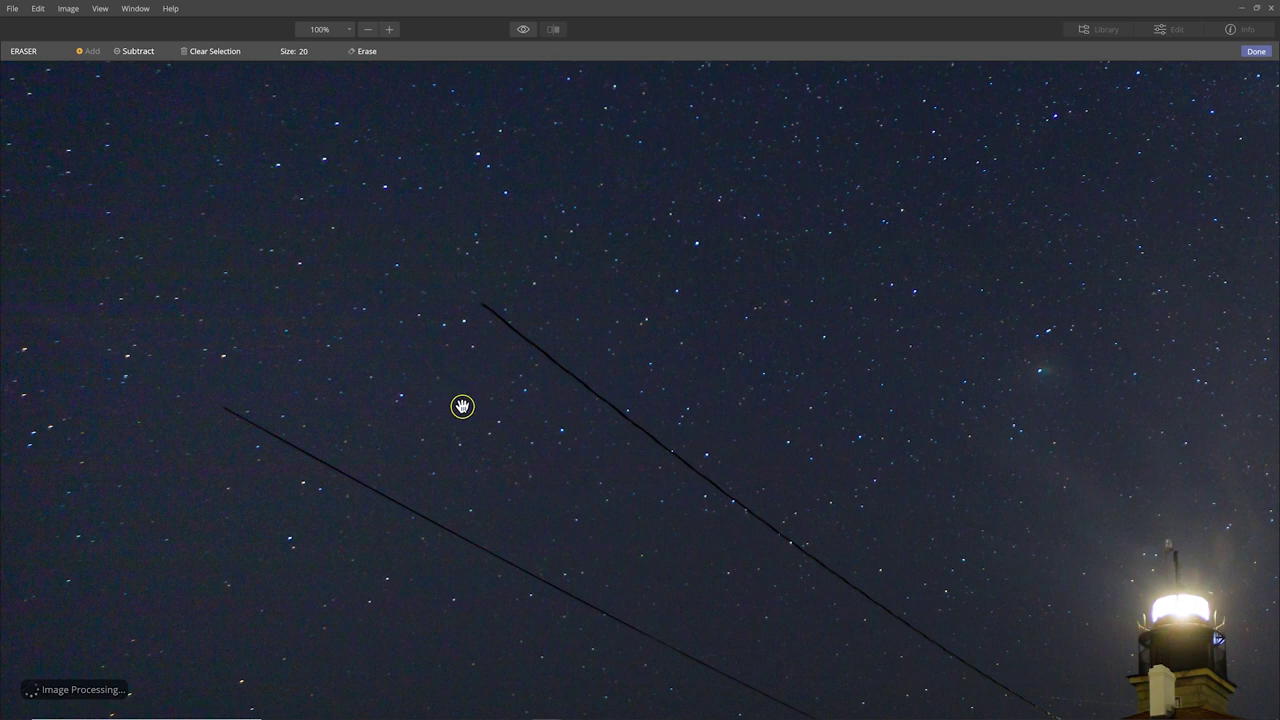
# Pan to the lighthouse keeper's house and magnify the view to 200%.
pyautogui.moveTo(500, 420); pyautogui.dragTo(203, 275)
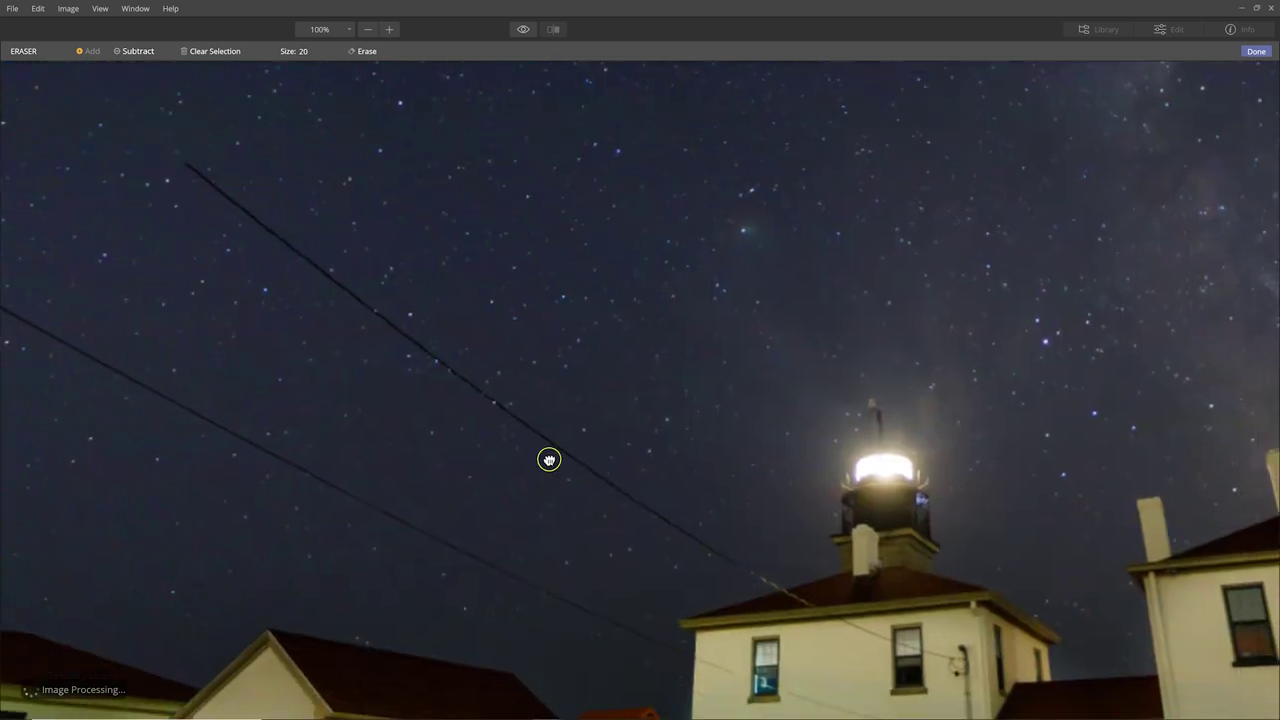
pyautogui.moveTo(549, 459); pyautogui.dragTo(389, 254)
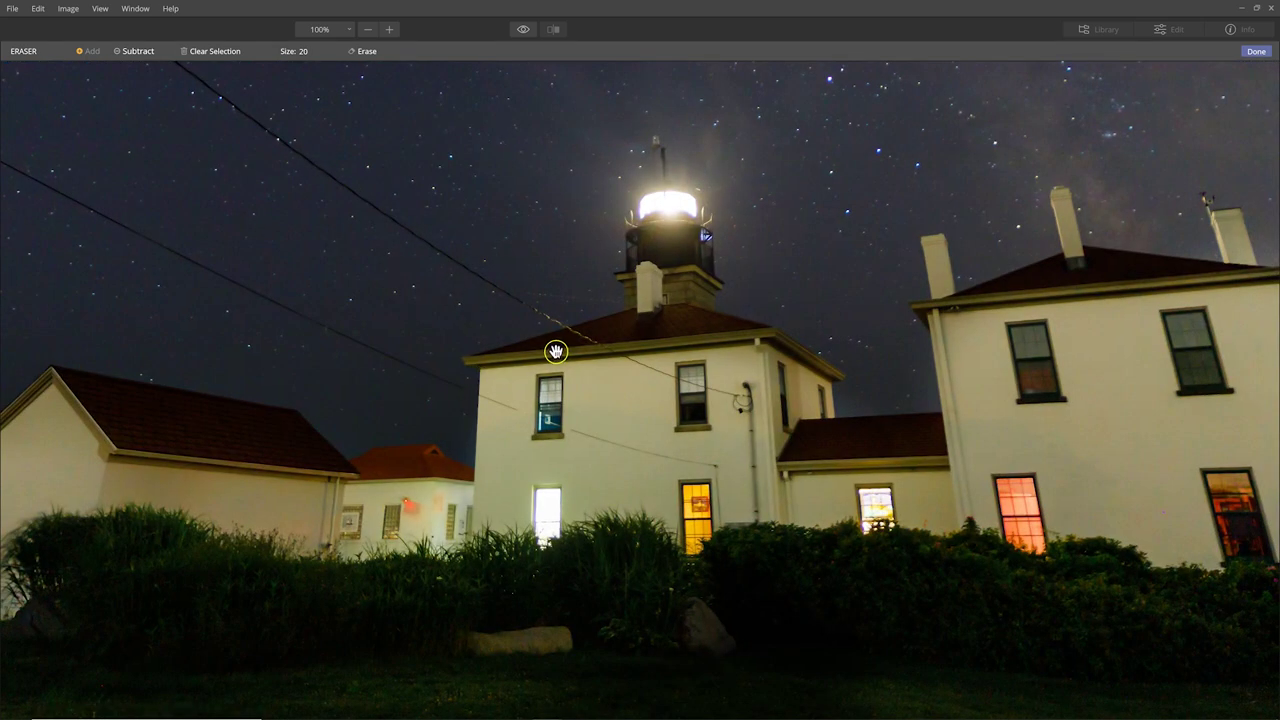
pyautogui.moveTo(555, 351); pyautogui.dragTo(434, 291)
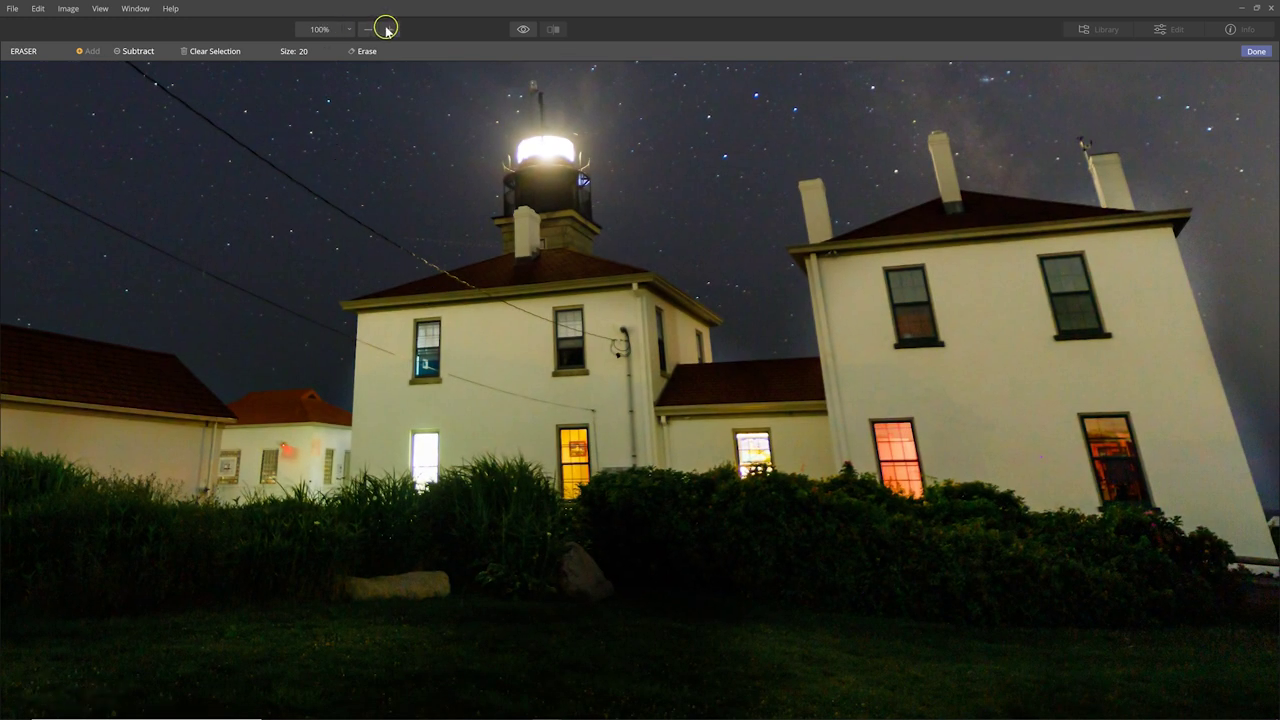
pyautogui.click(388, 29)
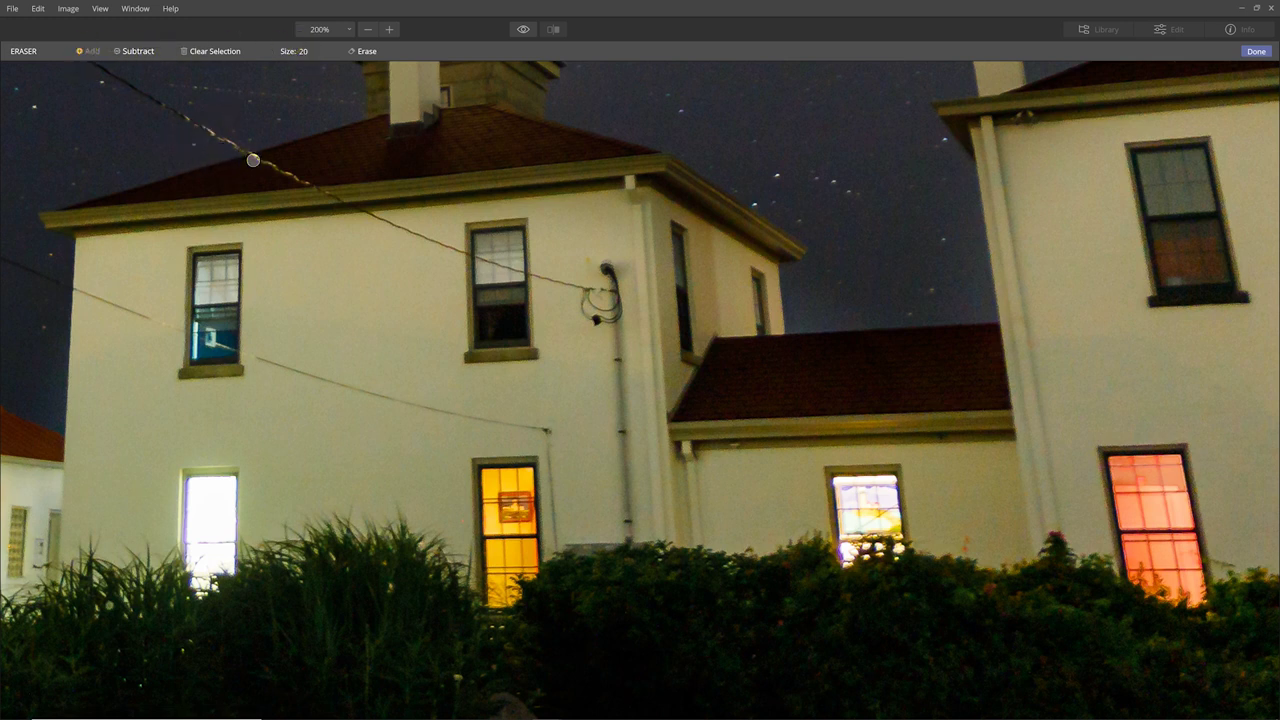
# Erase the wire along the roof edge, the eave, and across the wall to the window.
pyautogui.moveTo(261, 160); pyautogui.dragTo(298, 177)
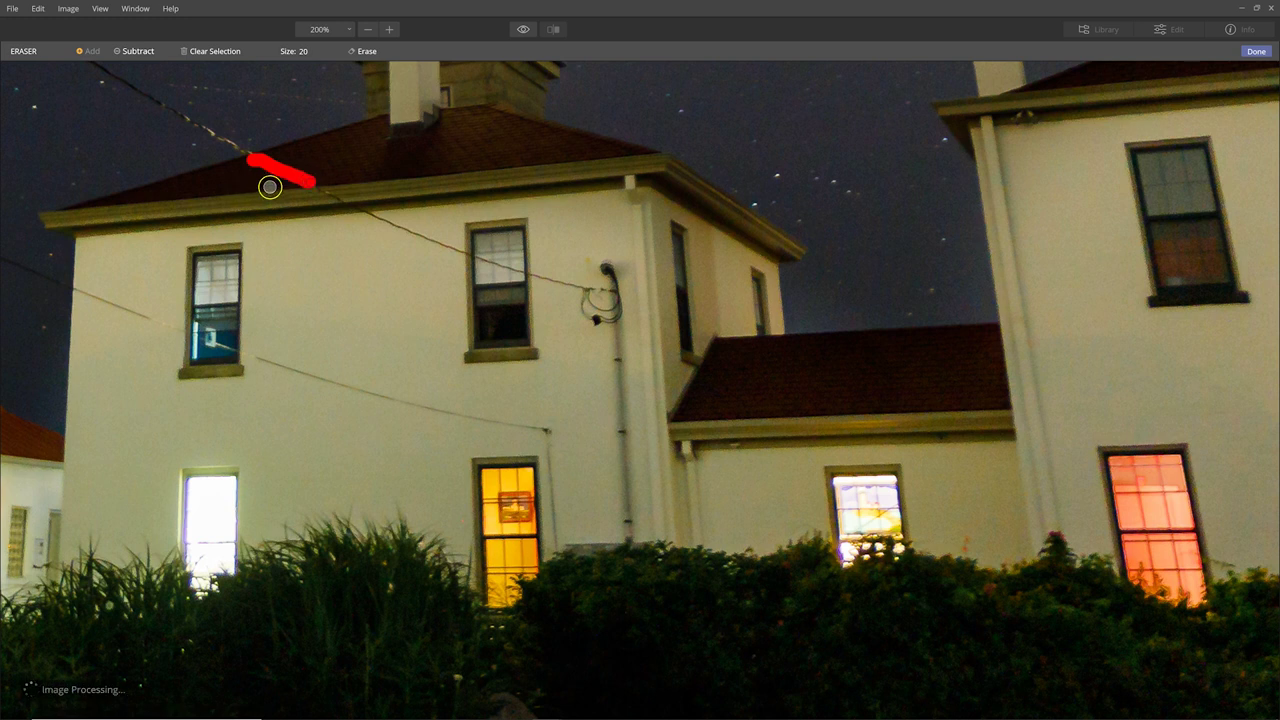
pyautogui.click(361, 57)
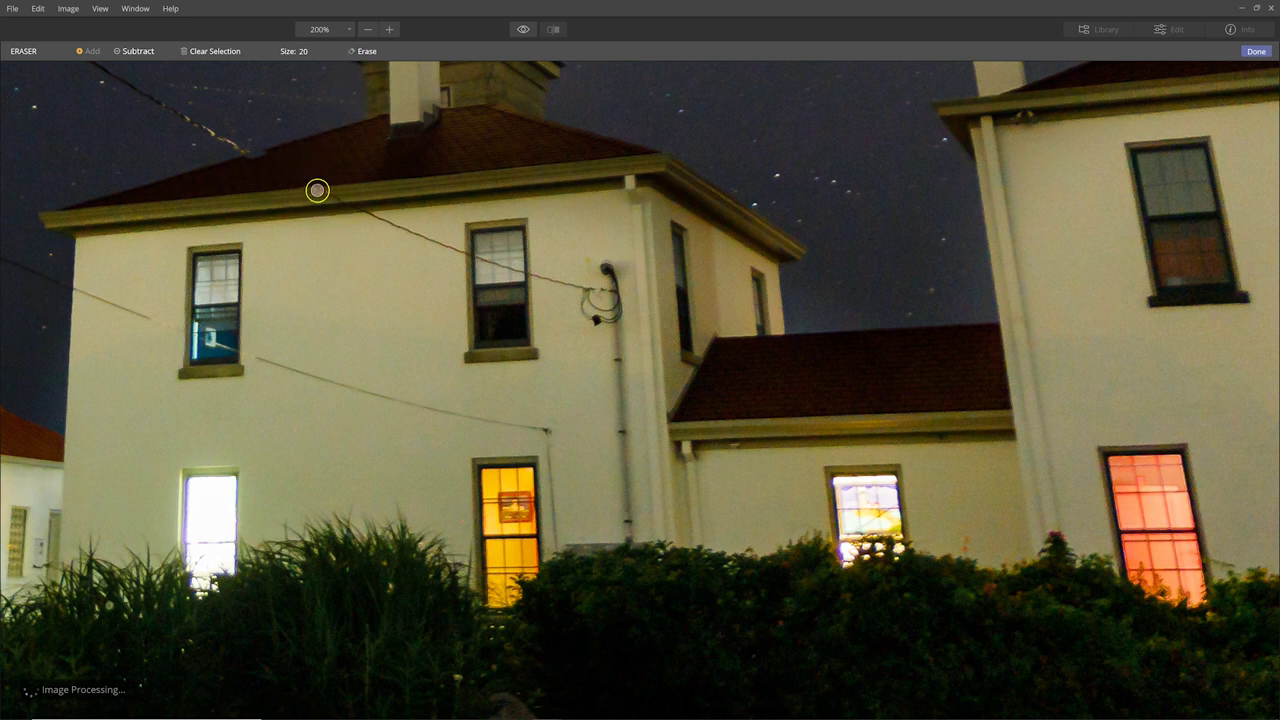
pyautogui.moveTo(317, 190); pyautogui.dragTo(326, 193)
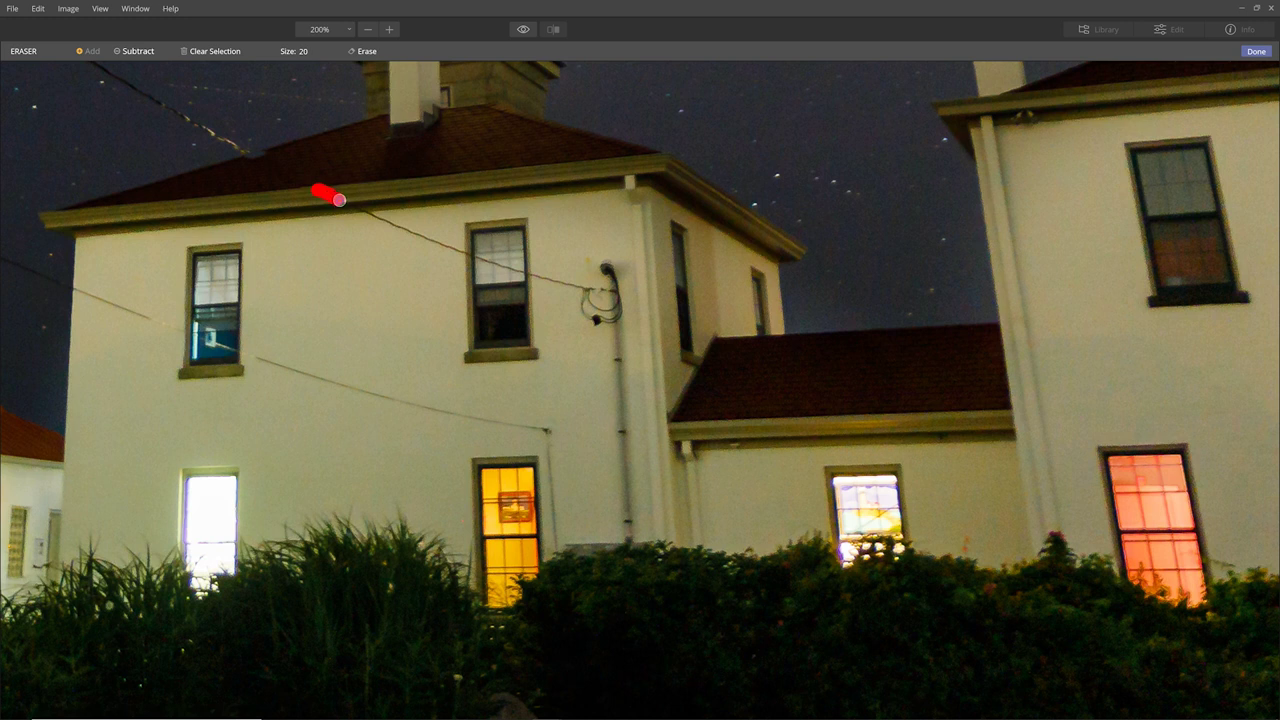
pyautogui.click(363, 51)
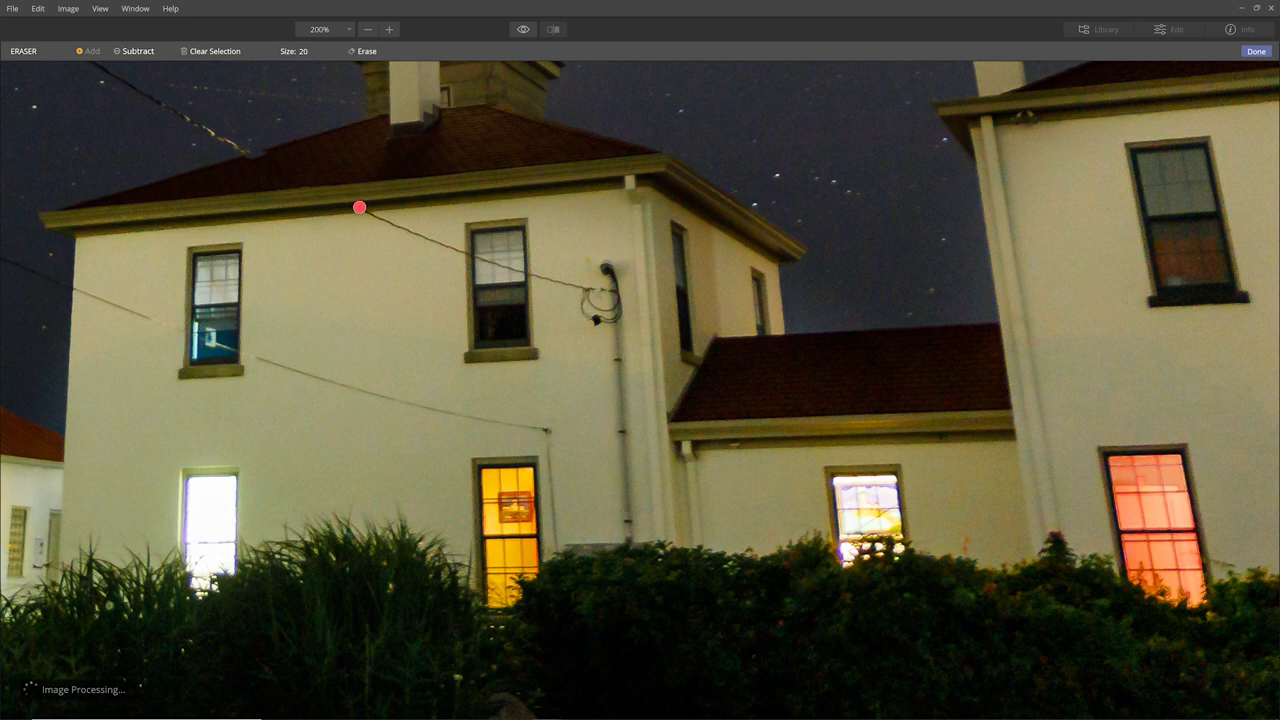
pyautogui.click(363, 51)
pyautogui.moveTo(371, 217); pyautogui.dragTo(459, 252)
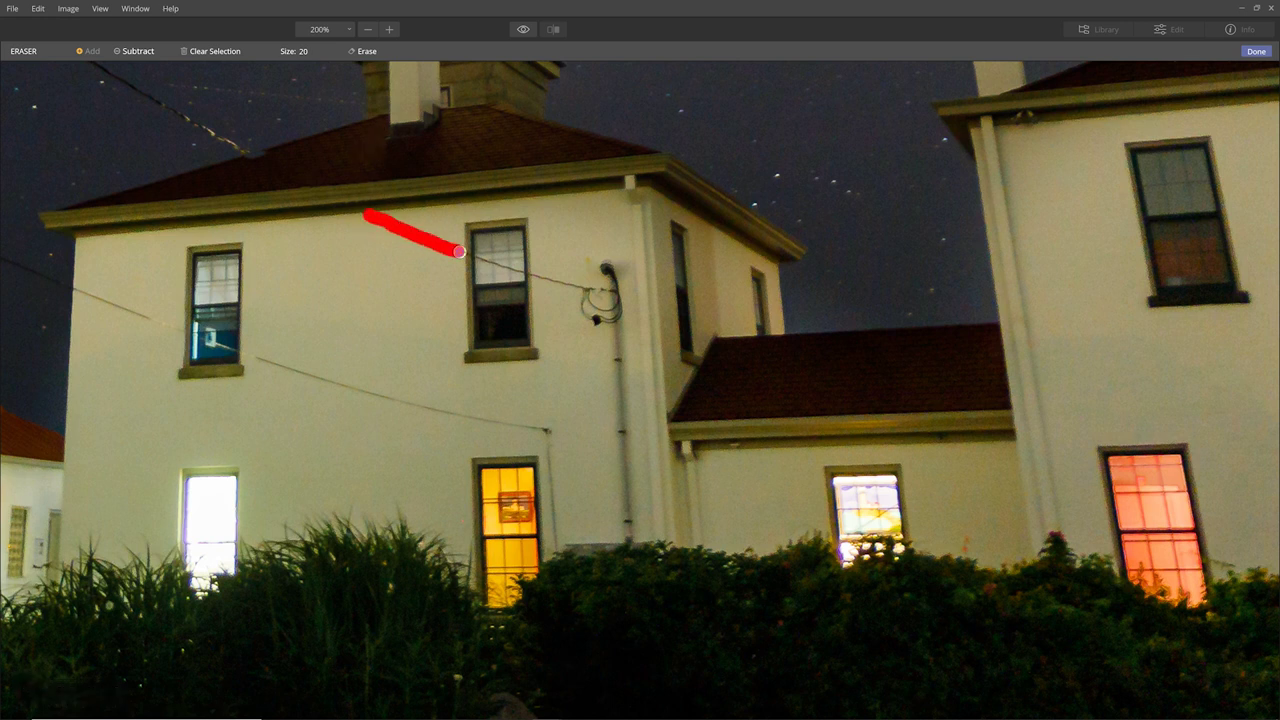
pyautogui.click(364, 52)
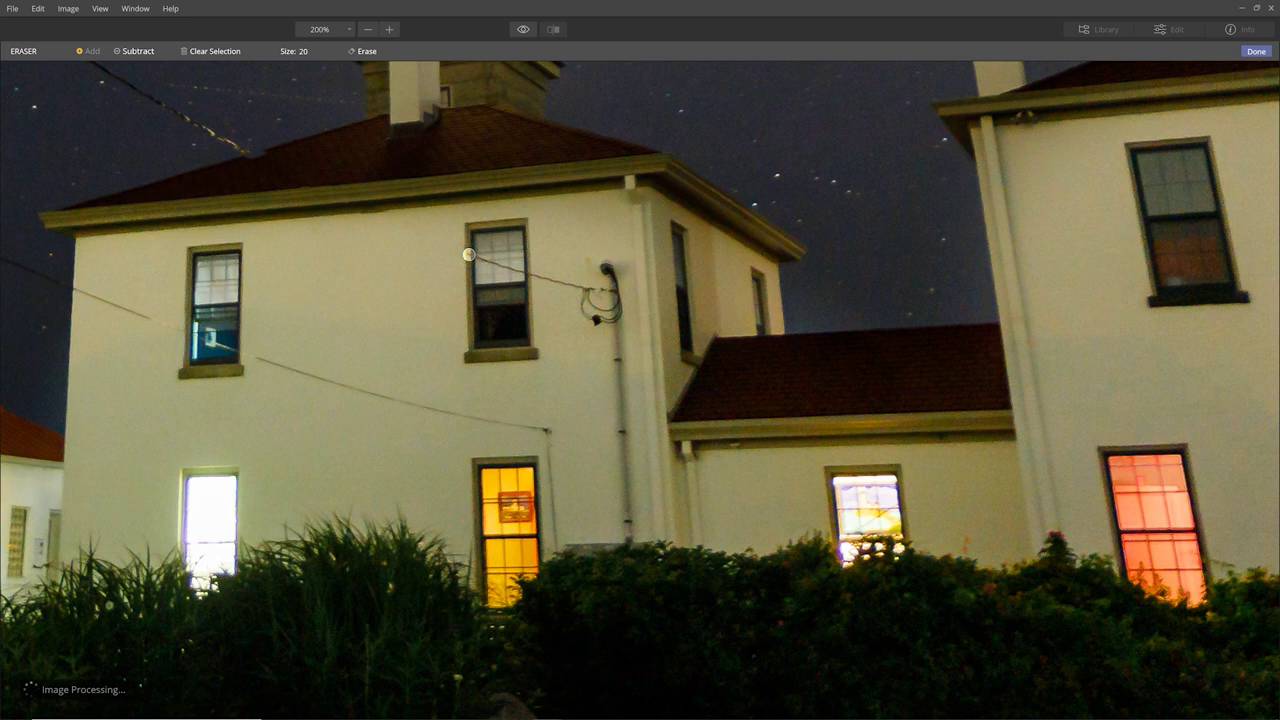
pyautogui.click(351, 52)
# Erase the wire on the upper middle window, zoom to 260%, and mask the cable loop.
pyautogui.moveTo(476, 260); pyautogui.dragTo(524, 271)
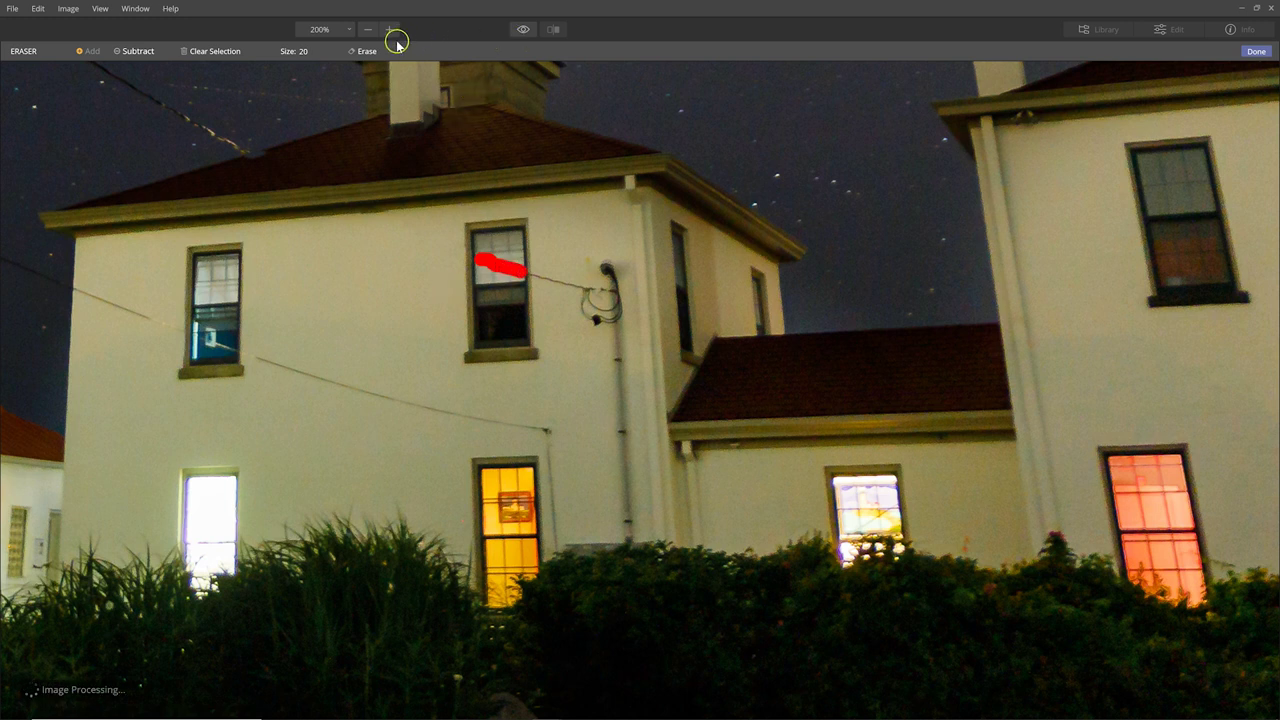
pyautogui.click(363, 52)
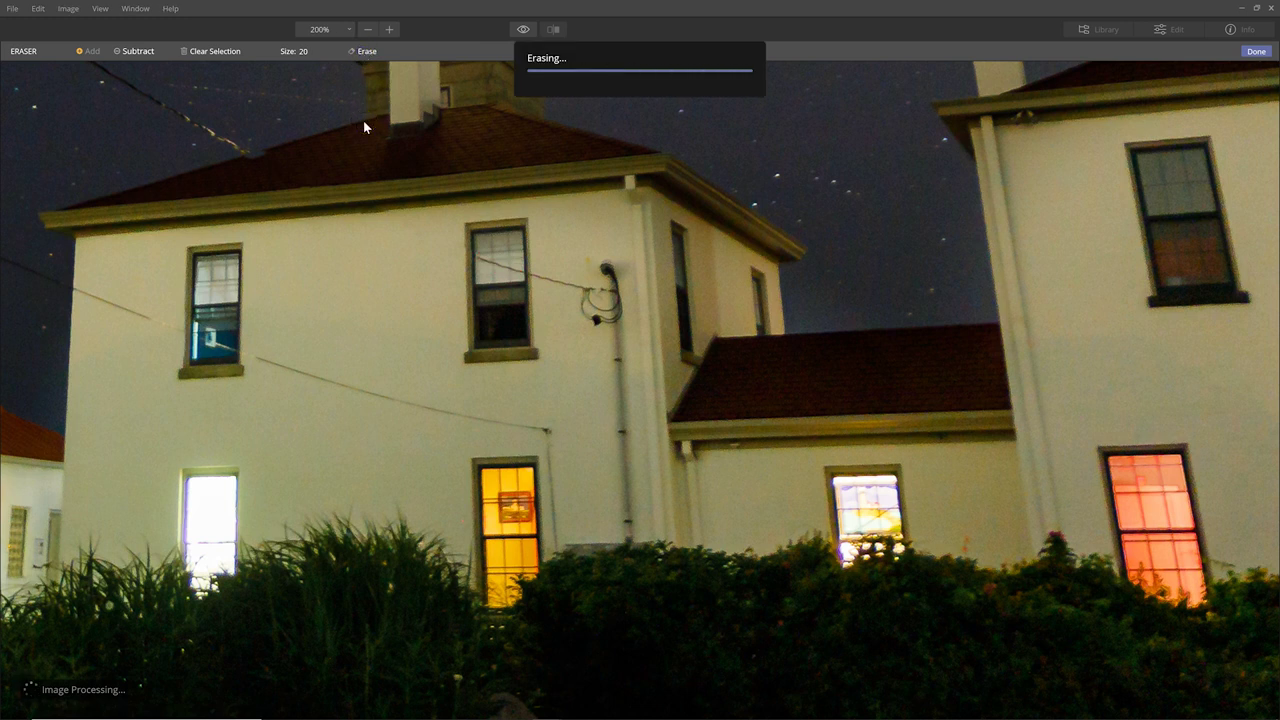
pyautogui.click(431, 304)
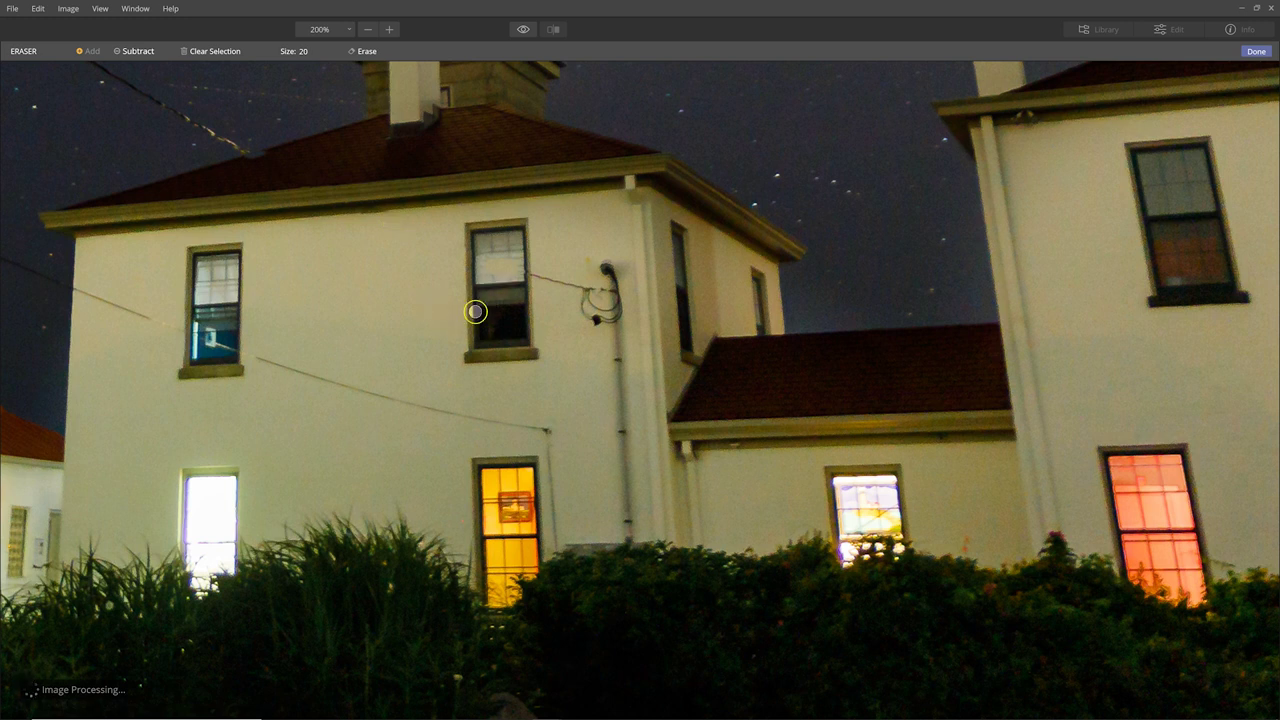
pyautogui.scroll(2, 496, 266)
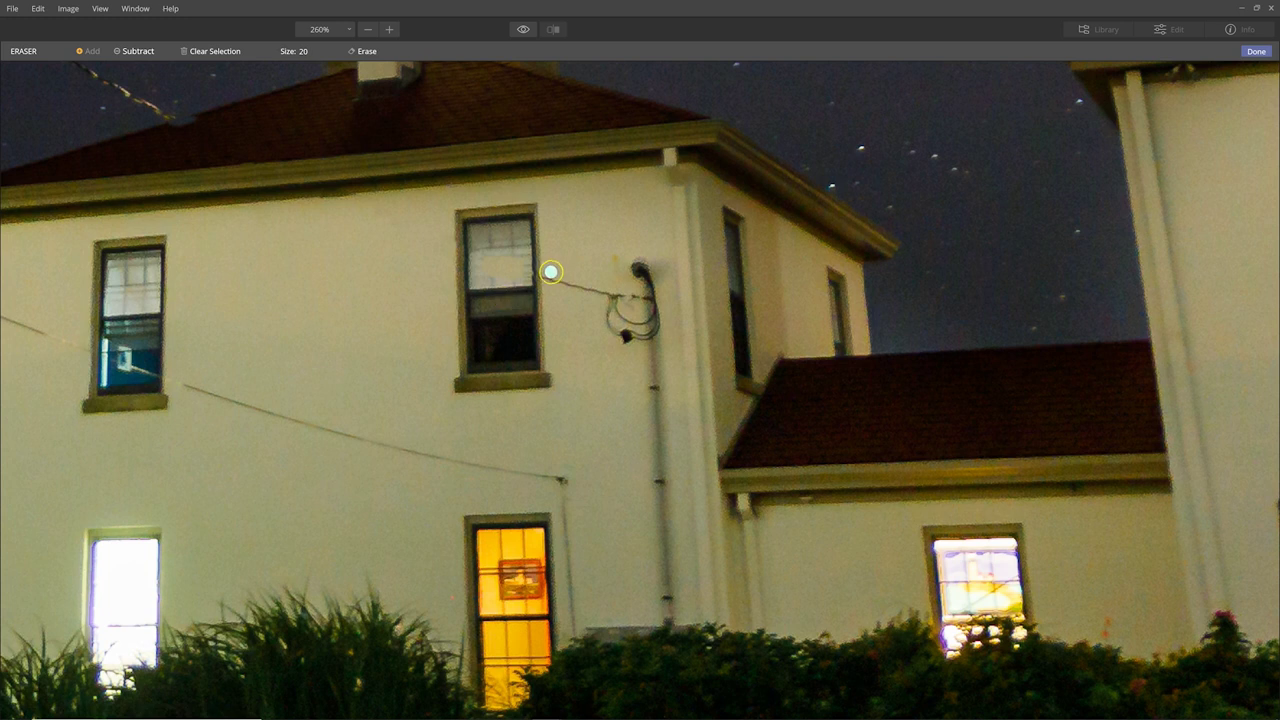
pyautogui.moveTo(551, 271)
pyautogui.mouseDown()
pyautogui.moveTo(608, 292)
pyautogui.moveTo(610, 331)
pyautogui.moveTo(627, 341)
pyautogui.moveTo(654, 331)
pyautogui.moveTo(645, 266)
pyautogui.moveTo(631, 270)
pyautogui.moveTo(645, 298)
pyautogui.moveTo(617, 295)
pyautogui.moveTo(640, 329)
pyautogui.mouseUp()
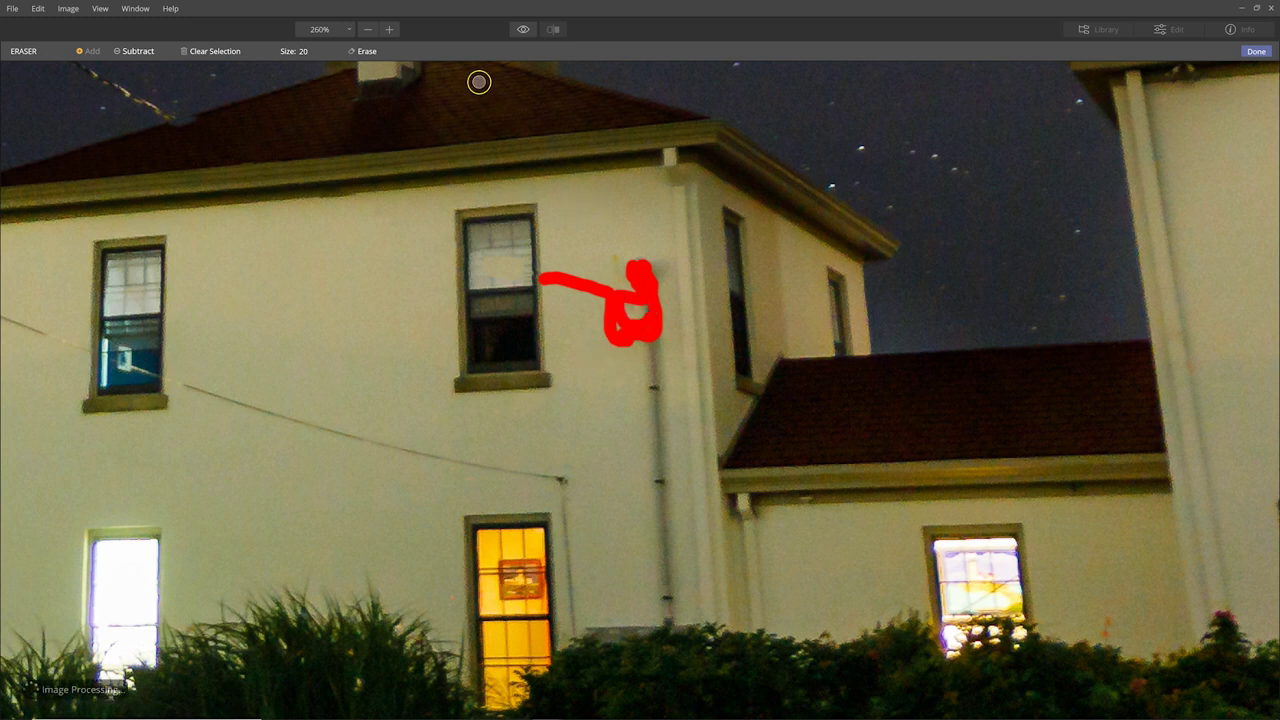
# Erase the masked wire and cable loop by the downspout, then move to the caroler photo.
pyautogui.click(362, 51)
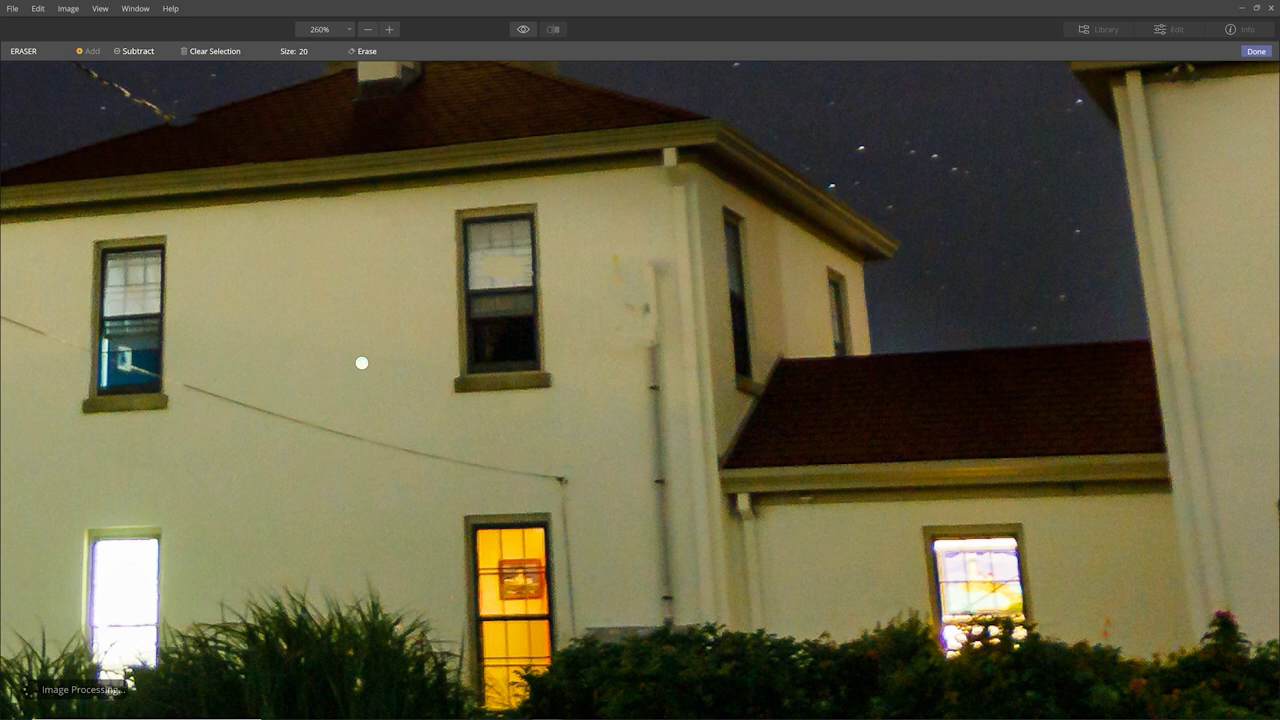
pyautogui.click(380, 267)
pyautogui.click(345, 299)
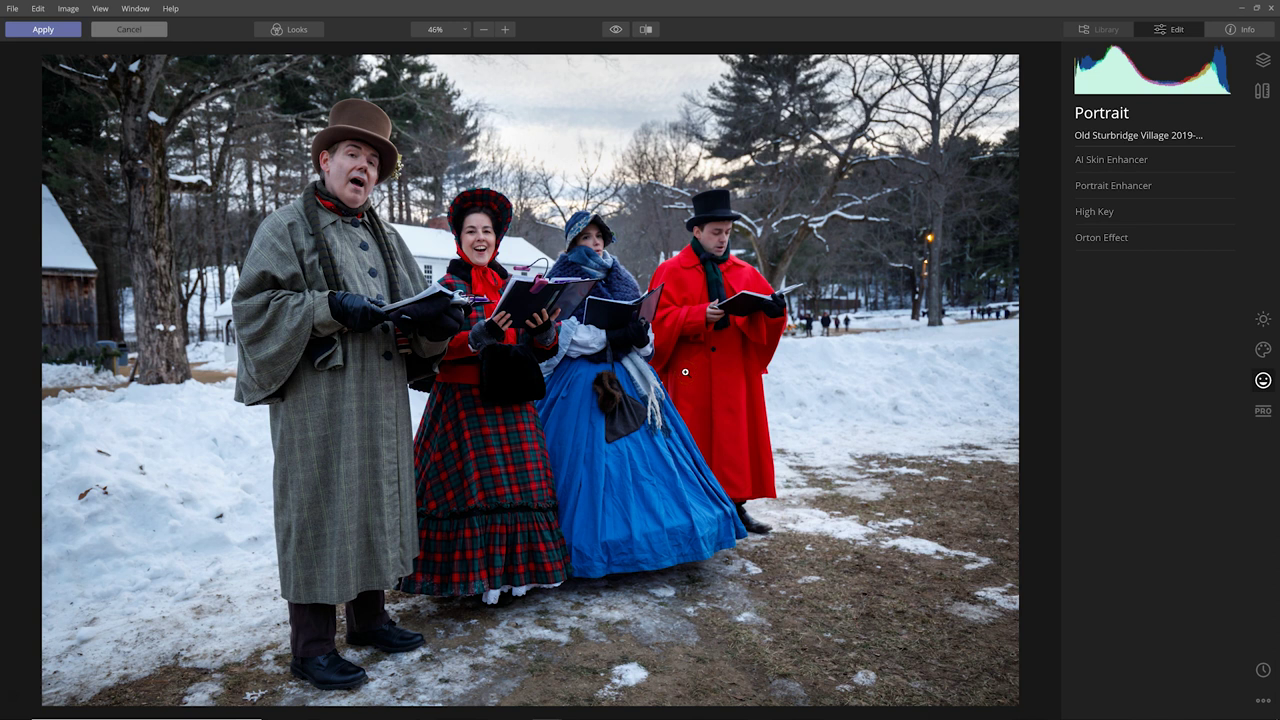
# Expand Portrait Enhancer for the four-carolers photo, showing Face Light through Teeth Whitening at 0.
pyautogui.click(1122, 185)
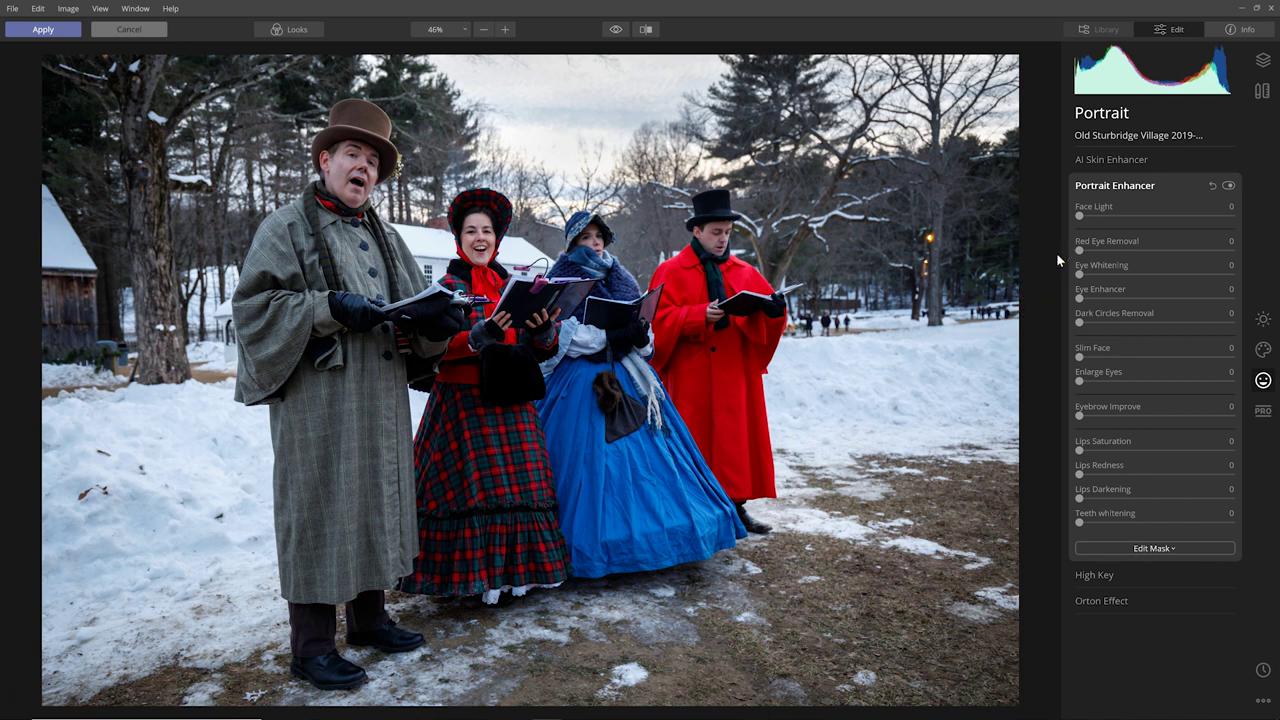
# Try Face Light at 100, reset it, then 94, discard the edits, and open the close-up carolers photo.
pyautogui.click(1079, 215)
pyautogui.moveTo(1080, 217); pyautogui.dragTo(1150, 216)
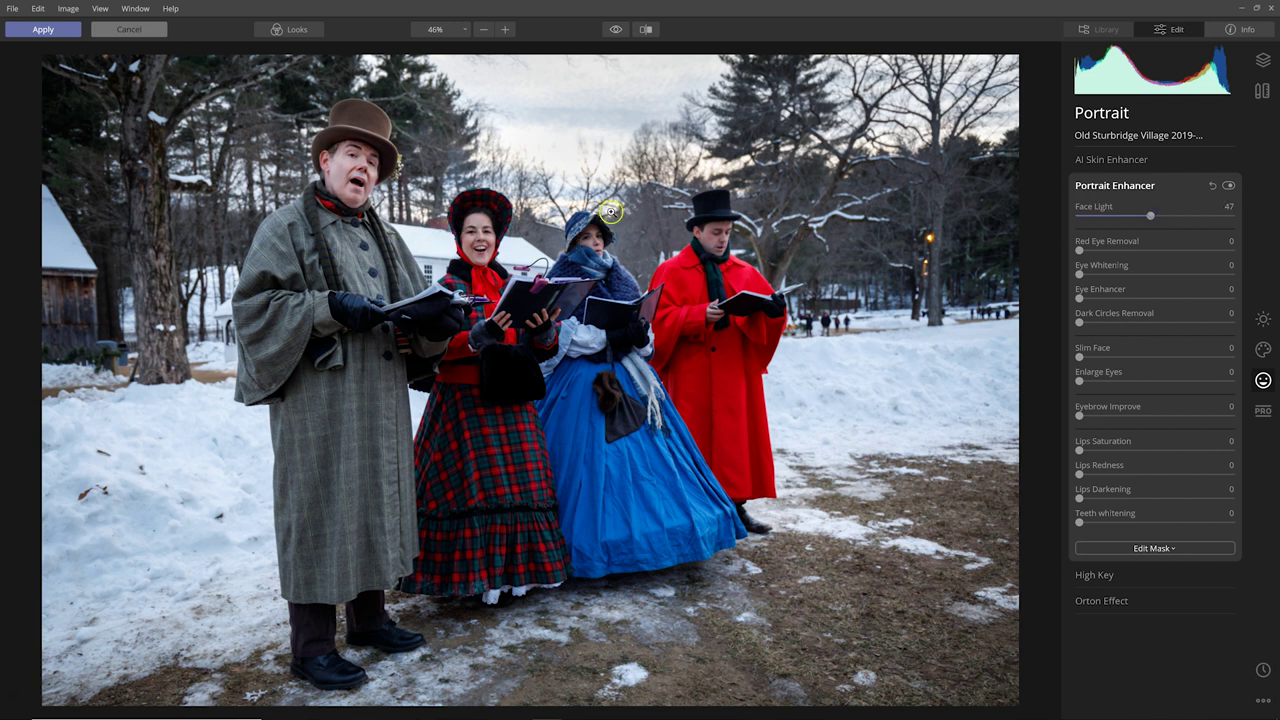
pyautogui.doubleClick(1150, 215)
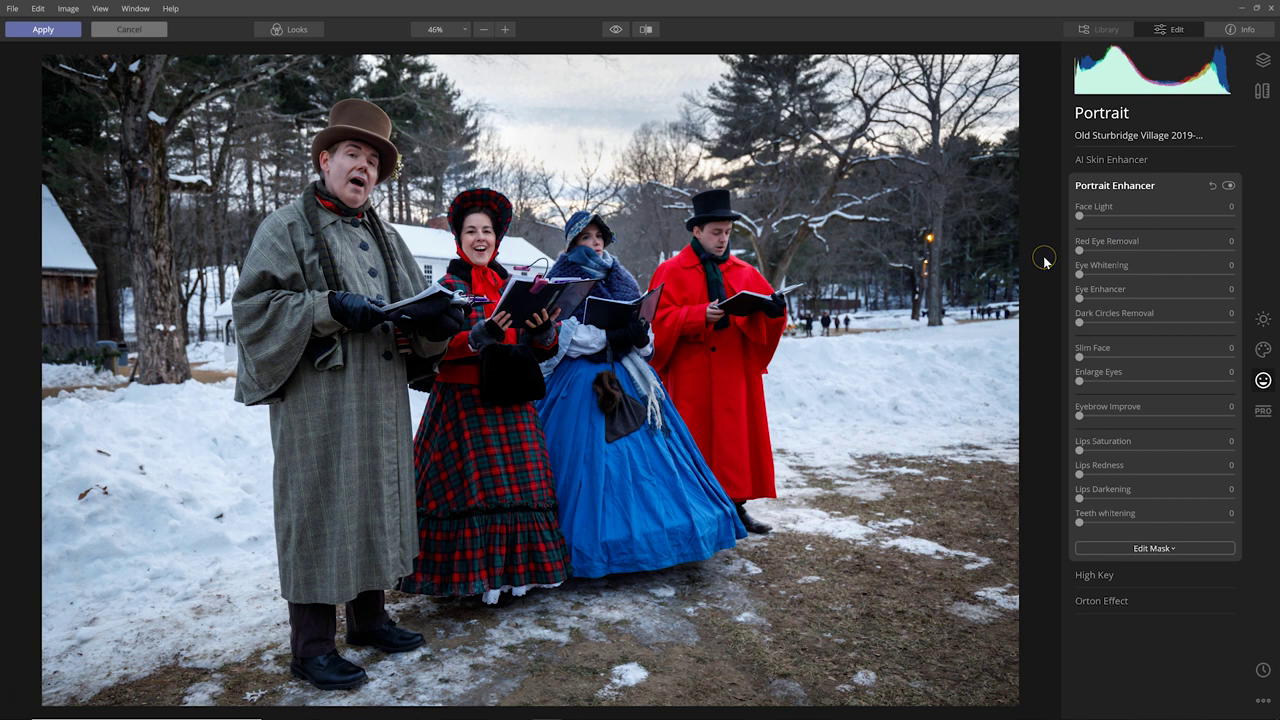
pyautogui.moveTo(1043, 256)
pyautogui.mouseDown()
pyautogui.moveTo(277, 270)
pyautogui.moveTo(737, 268)
pyautogui.mouseUp()
pyautogui.moveTo(1079, 215); pyautogui.dragTo(1223, 217)
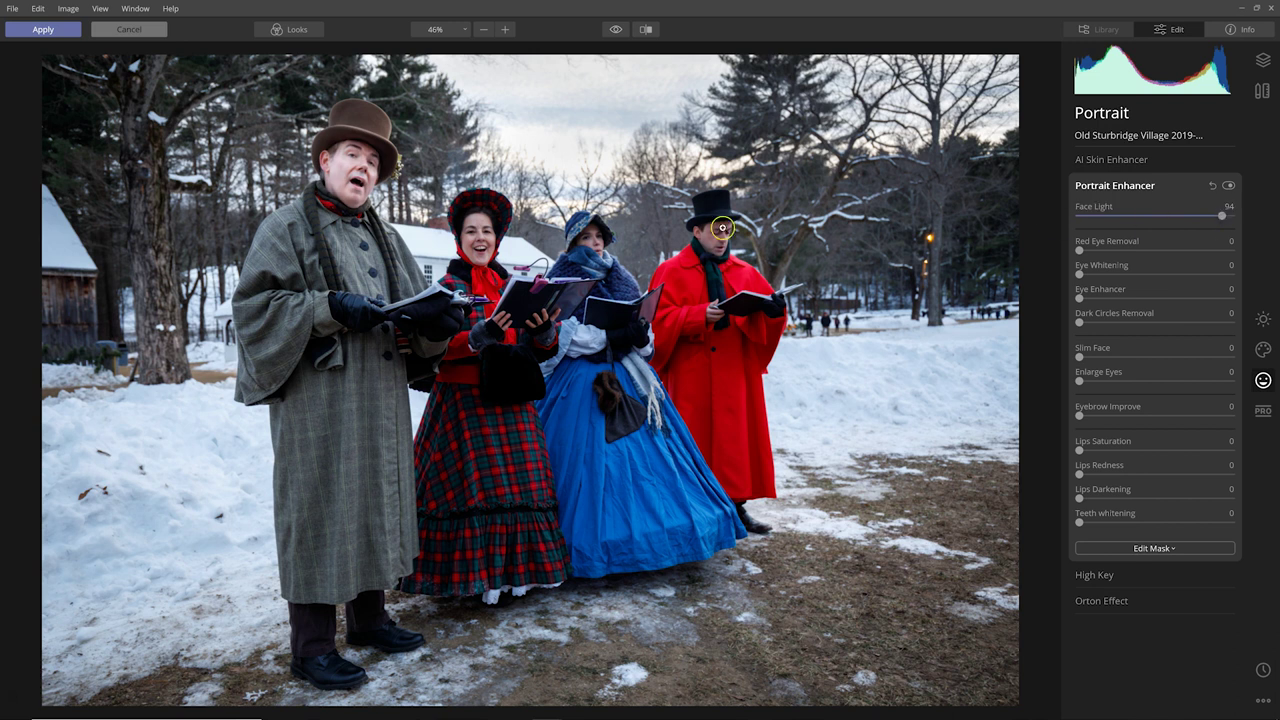
pyautogui.click(389, 137)
pyautogui.click(129, 29)
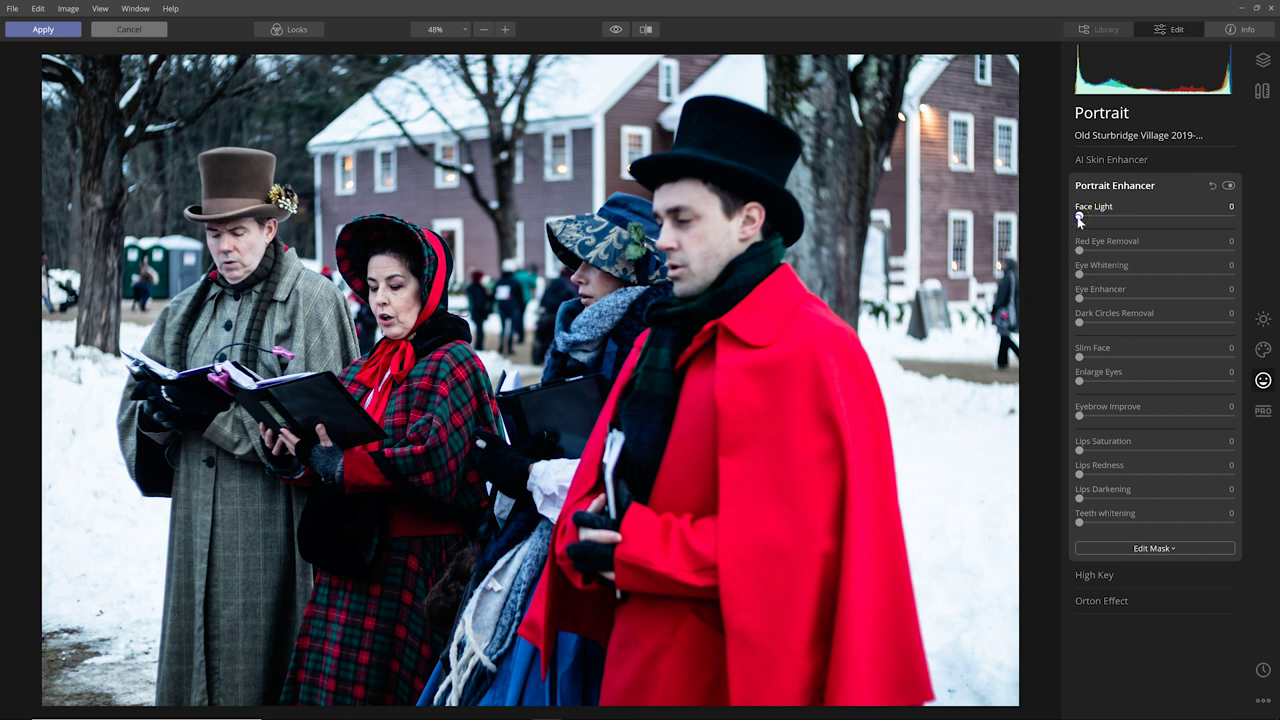
pyautogui.moveTo(1079, 218); pyautogui.dragTo(1232, 216)
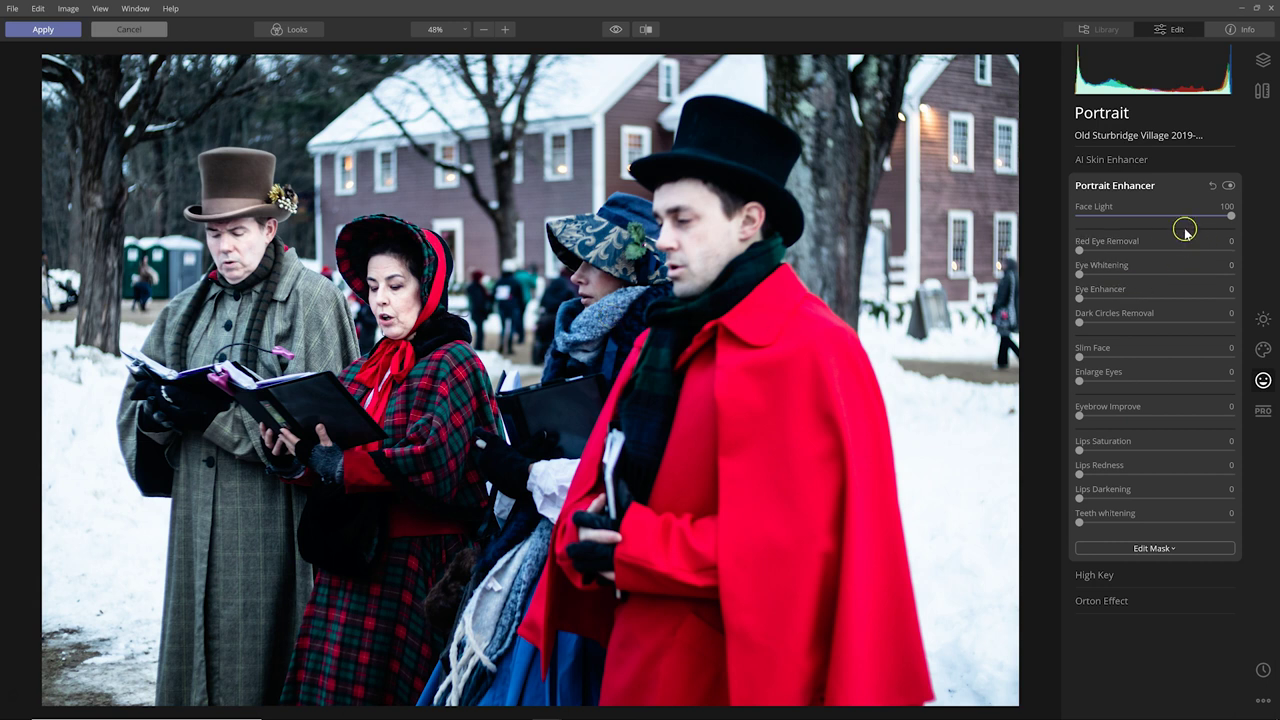
pyautogui.moveTo(1231, 215); pyautogui.dragTo(1070, 214)
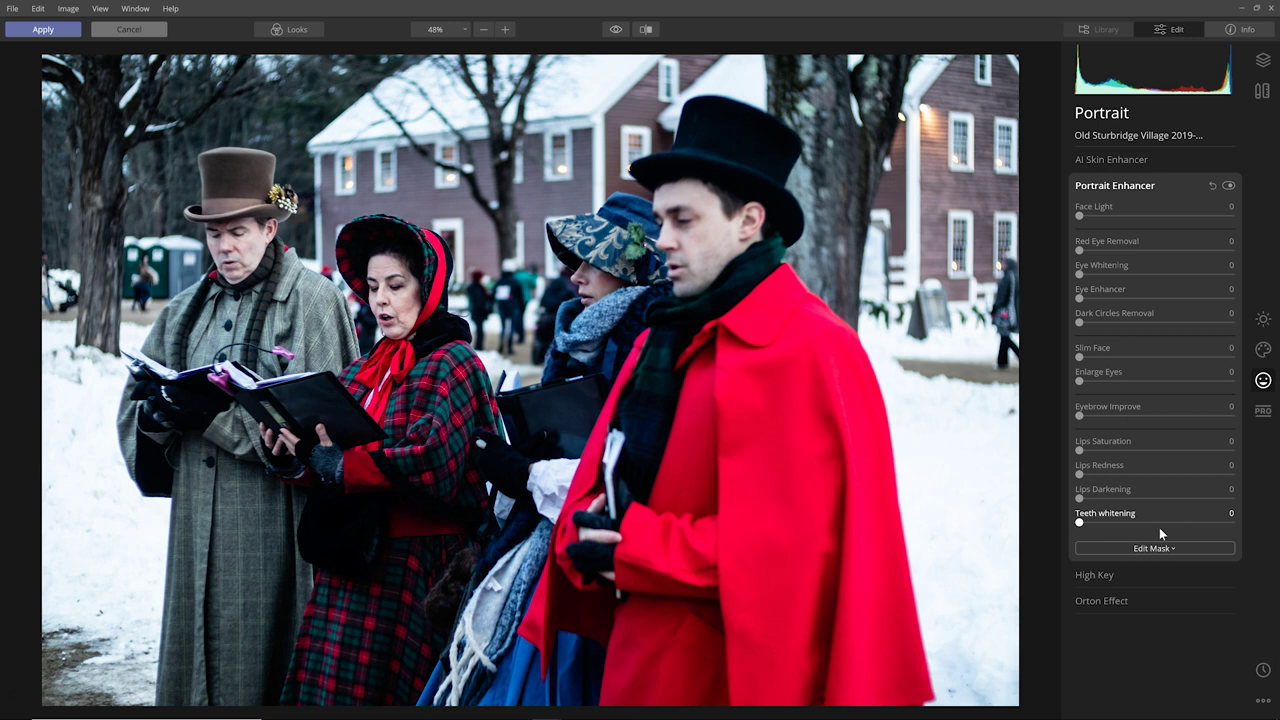
pyautogui.click(171, 9)
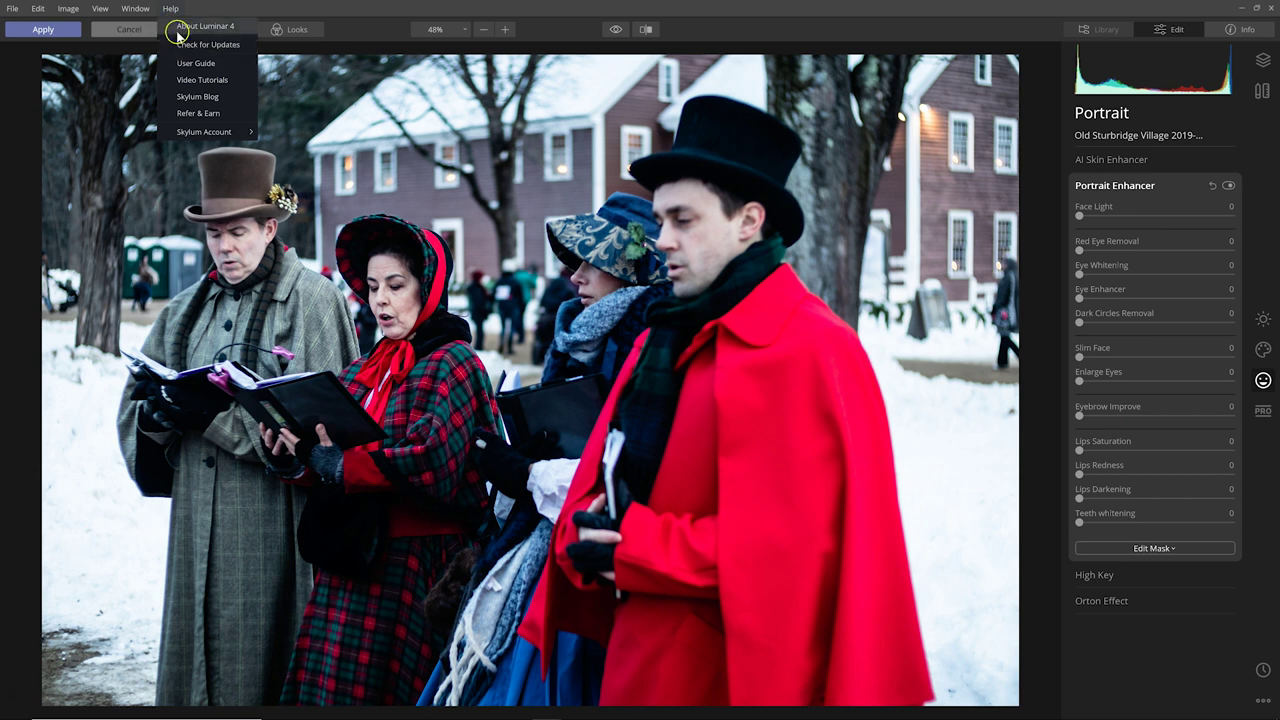
pyautogui.click(195, 11)
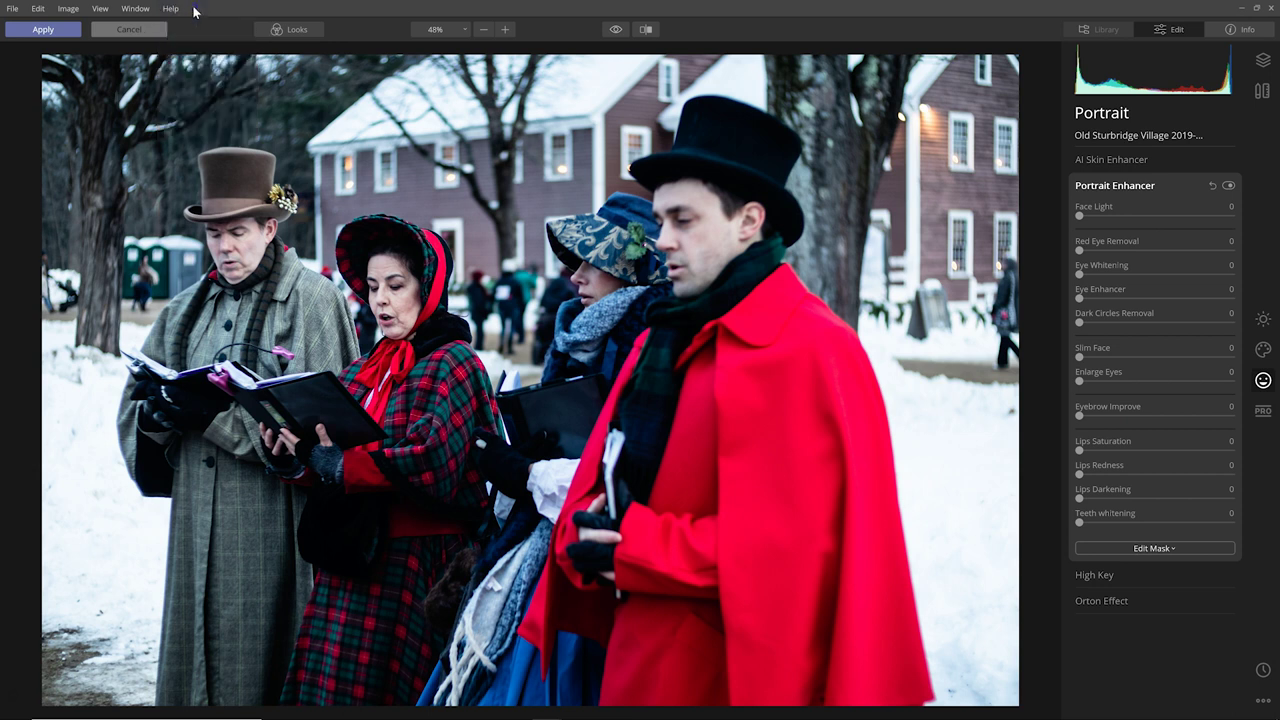